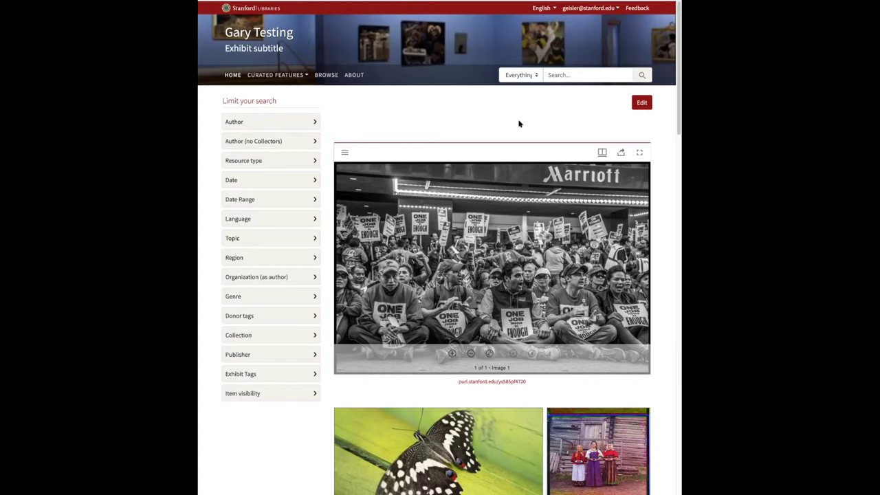
# From the exhibit home page, limit the items to those with Private item visibility.
pyautogui.click(267, 394)
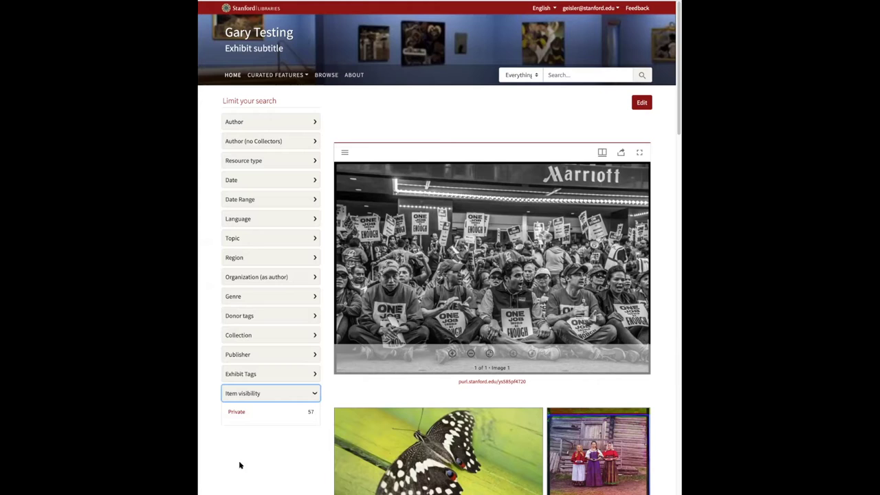
pyautogui.click(242, 414)
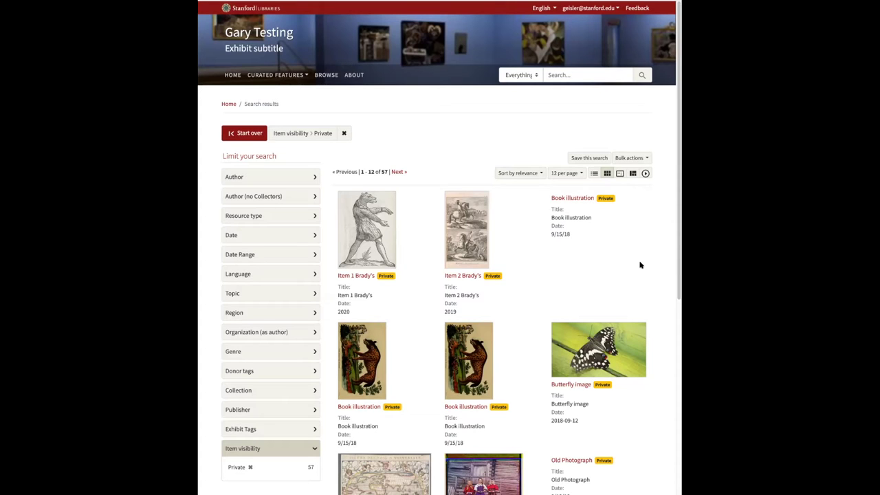
pyautogui.doubleClick(384, 172)
pyautogui.click(627, 271)
# Bulk-change the item visibility of the whole private result set to Public.
pyautogui.click(648, 158)
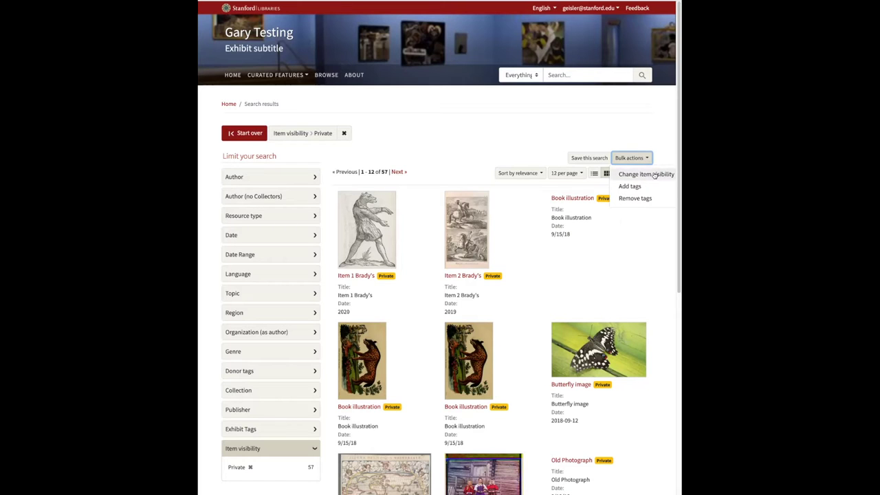
pyautogui.click(655, 175)
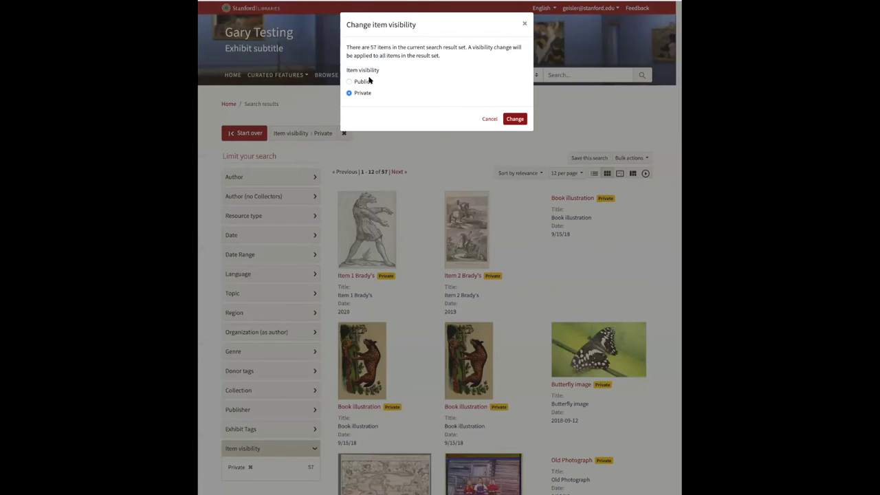
pyautogui.click(350, 82)
pyautogui.click(515, 119)
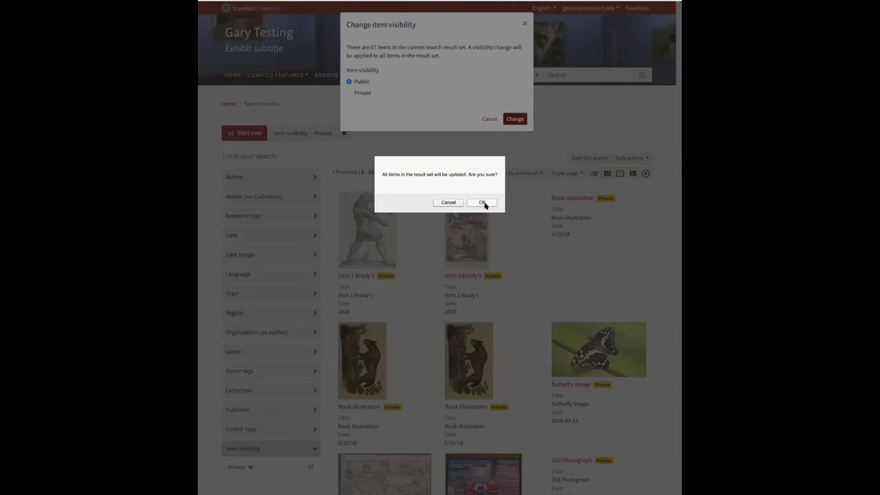
pyautogui.click(482, 202)
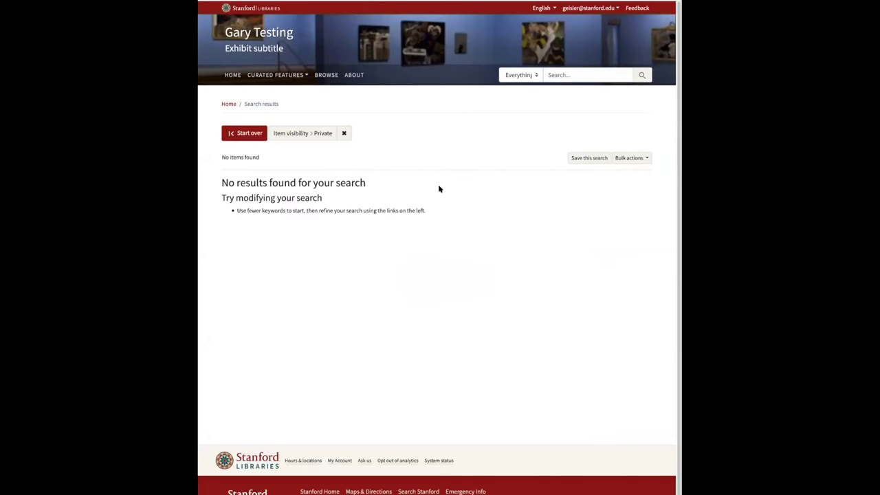
# Remove the Private visibility filter and list all items in the exhibit with an empty search.
pyautogui.click(343, 132)
pyautogui.click(343, 133)
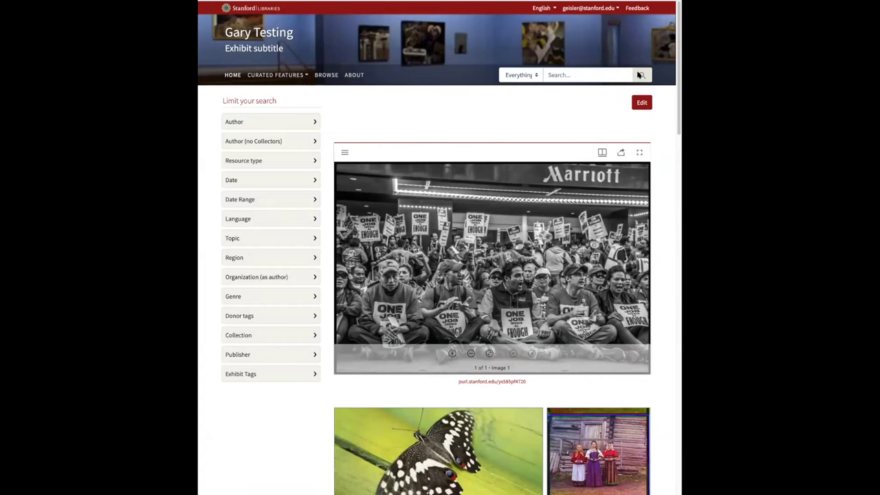
pyautogui.click(640, 75)
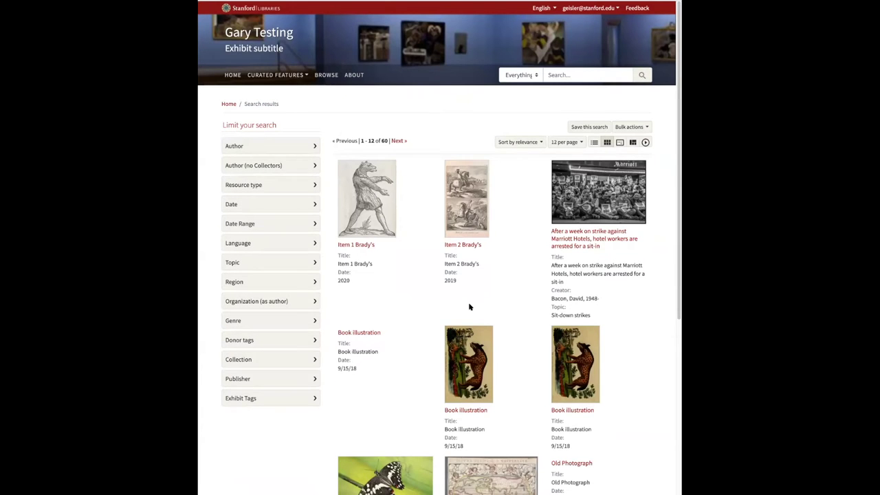
pyautogui.scroll(-5, 469, 307)
pyautogui.scroll(5, 470, 307)
# Search everything in the exhibit for "photograph".
pyautogui.click(641, 127)
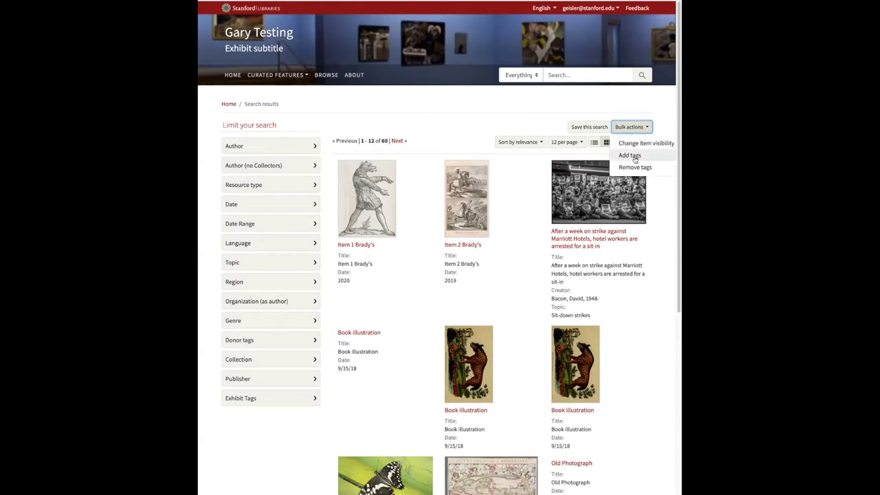
pyautogui.click(596, 74)
pyautogui.write('photograph')
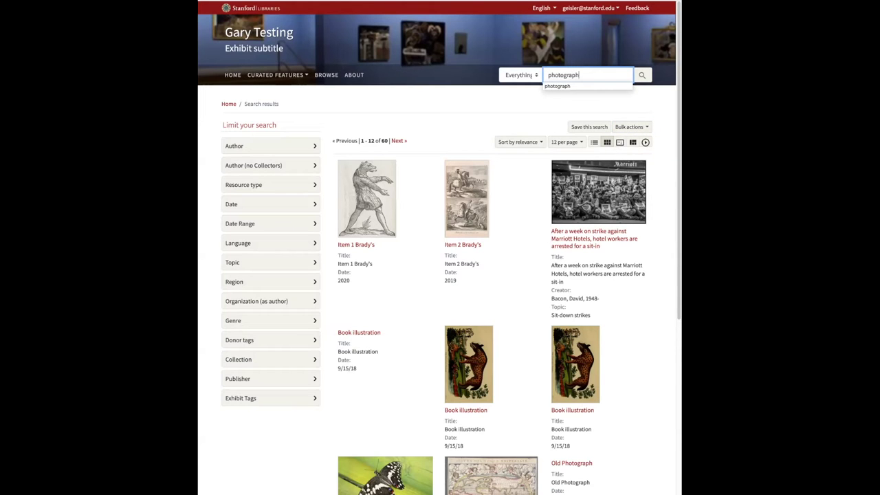
pyautogui.press('Return')
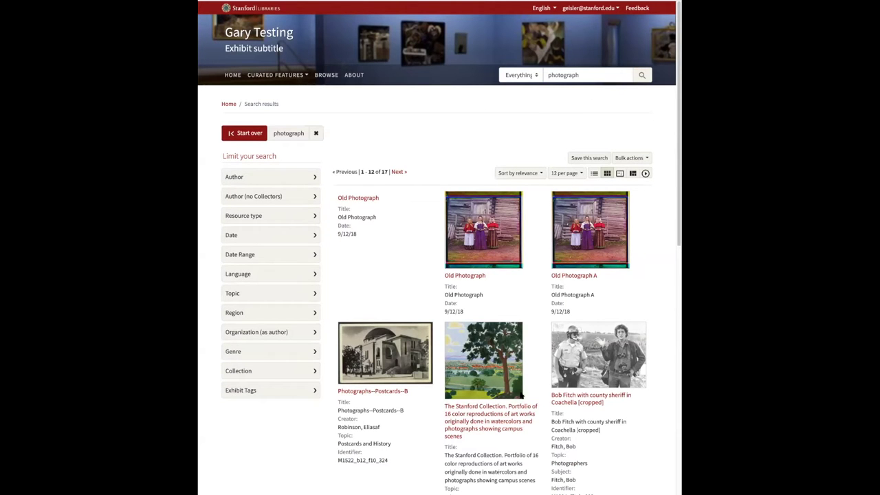
pyautogui.doubleClick(383, 173)
pyautogui.click(428, 150)
# Bulk-add the tag "photograph" to all items in the search result set.
pyautogui.click(645, 160)
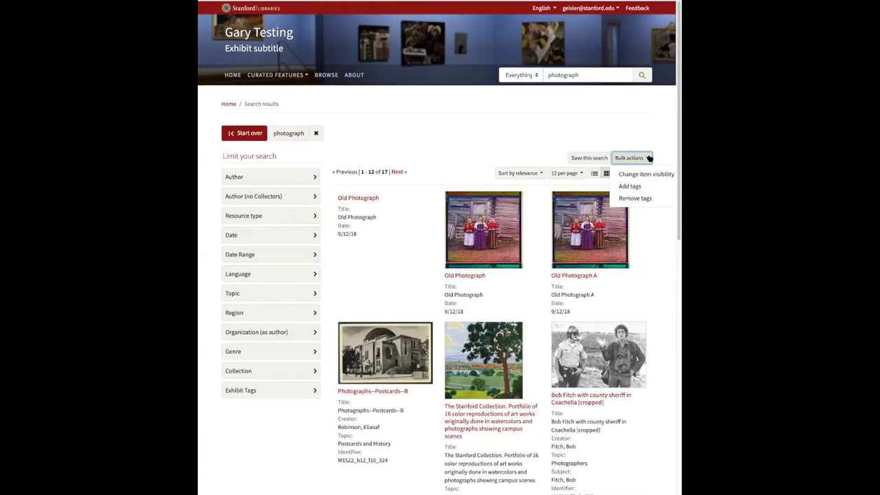
pyautogui.click(630, 187)
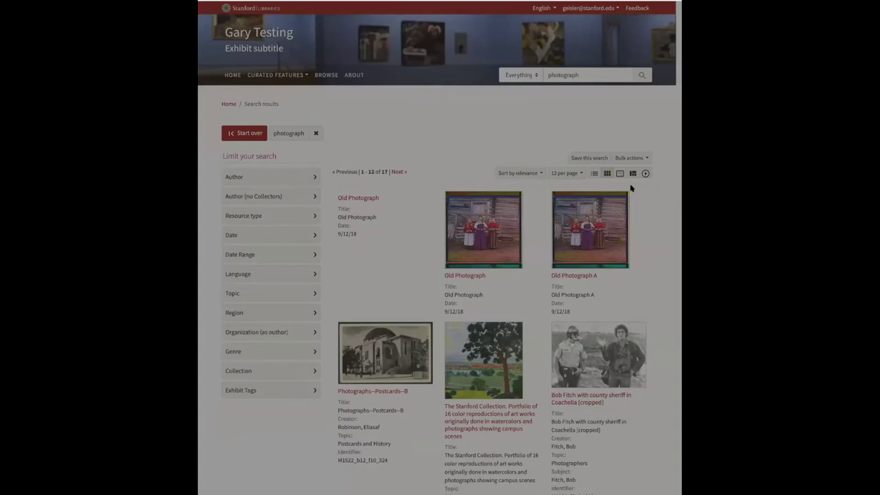
pyautogui.click(431, 96)
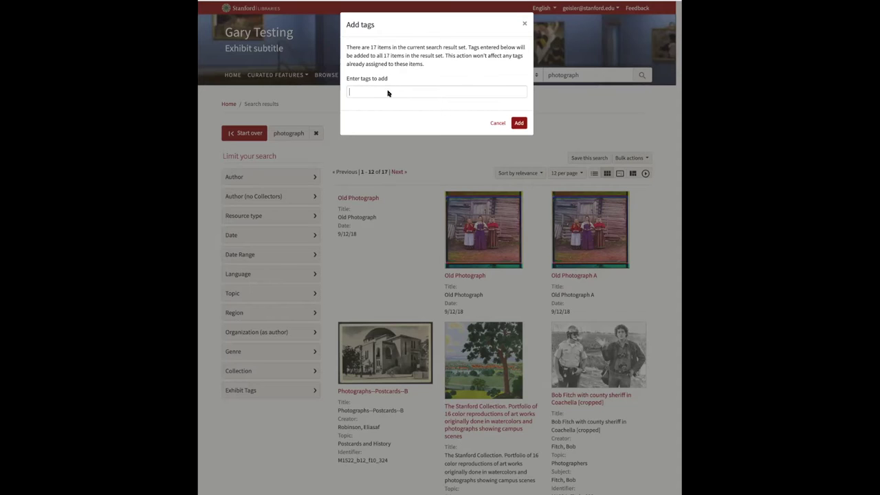
pyautogui.write('photograph')
pyautogui.press('Return')
pyautogui.click(517, 124)
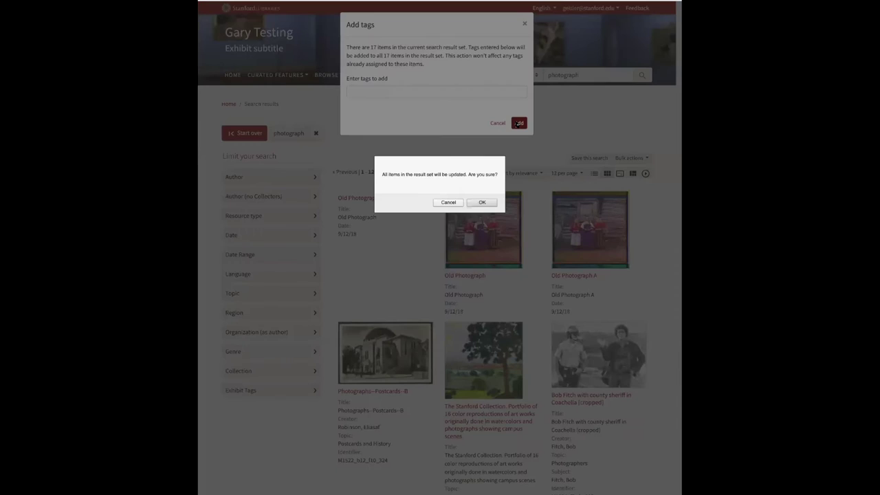
pyautogui.click(493, 202)
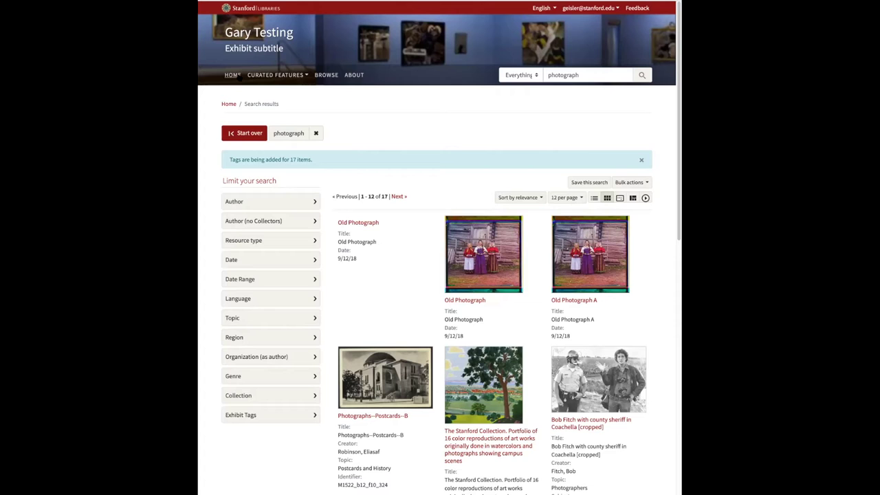
# Return to the exhibit home page, filter by the exhibit tag "photograph" and look through the tagged items.
pyautogui.click(233, 75)
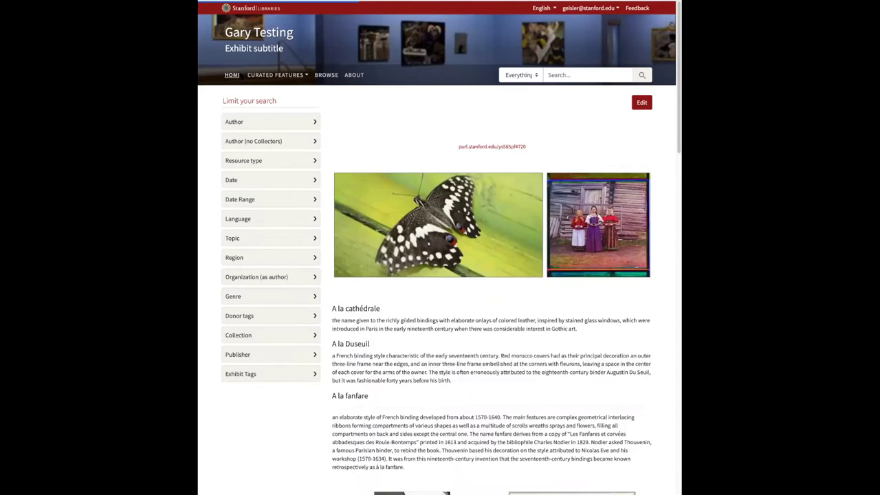
pyautogui.click(282, 378)
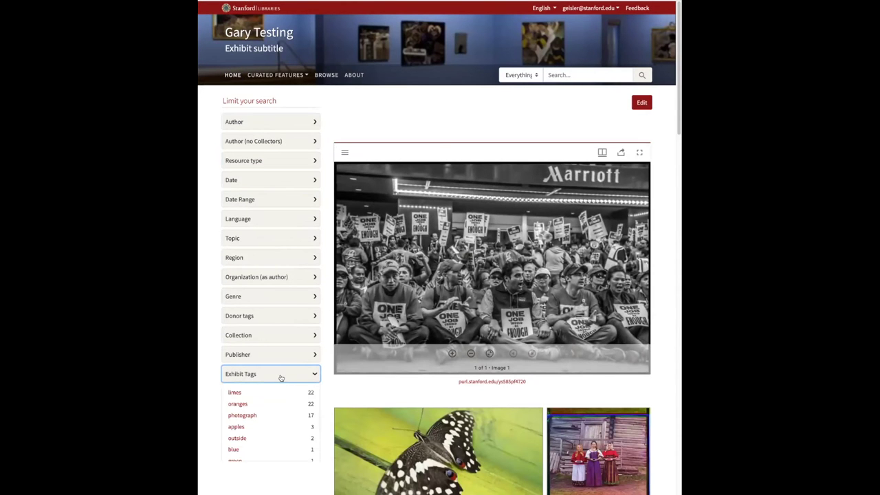
pyautogui.click(248, 416)
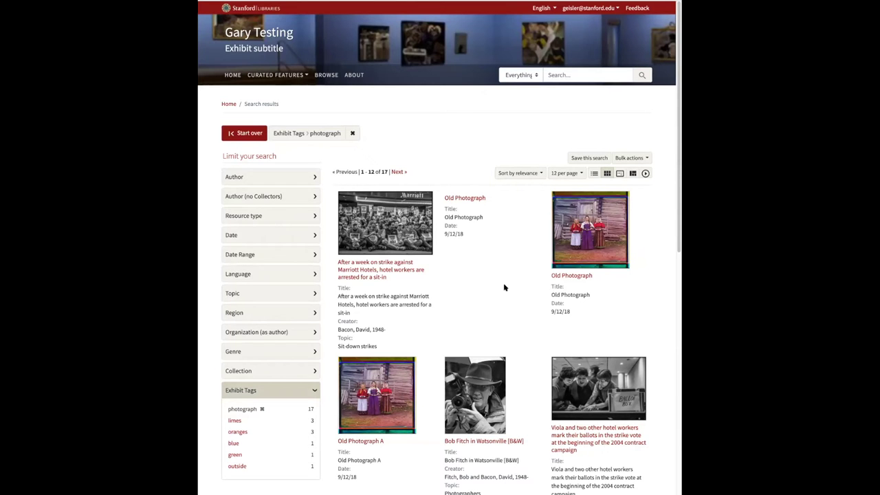
pyautogui.scroll(-3, 503, 286)
pyautogui.scroll(3, 504, 287)
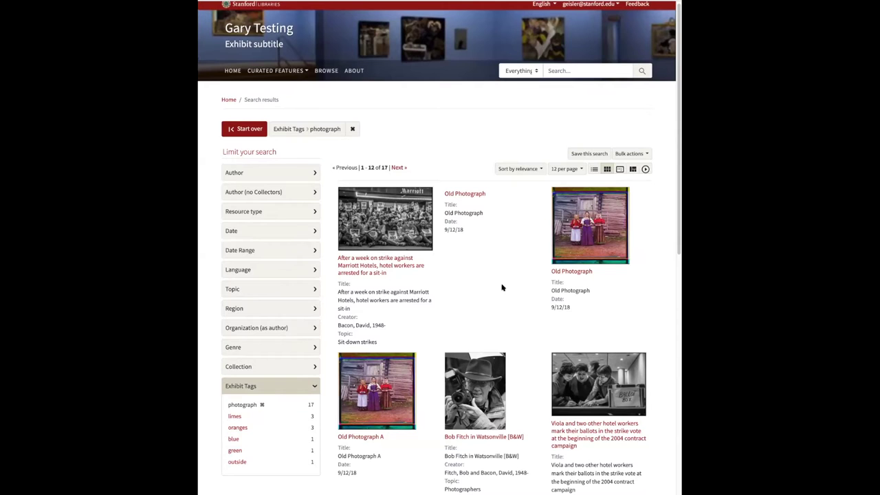
pyautogui.scroll(1, 503, 289)
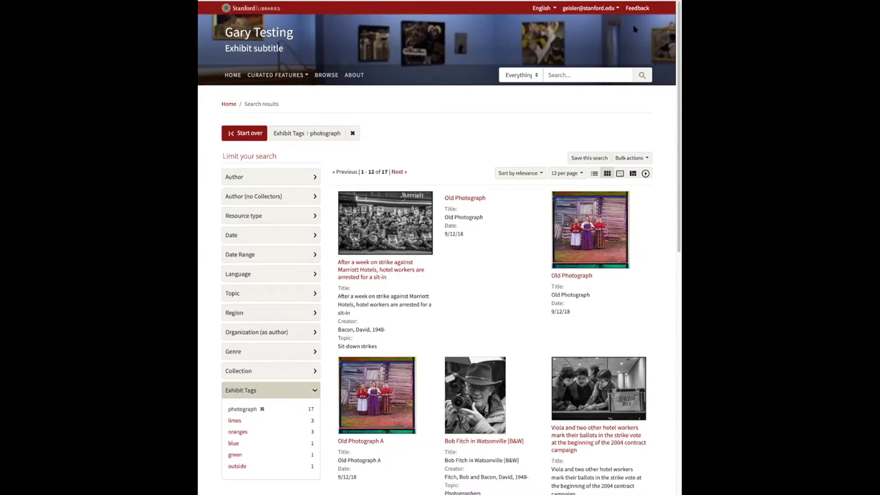
# In the exhibit's metadata configuration, enable the Exhibit Tags field for the Gallery view and save the changes.
pyautogui.click(619, 8)
pyautogui.click(592, 68)
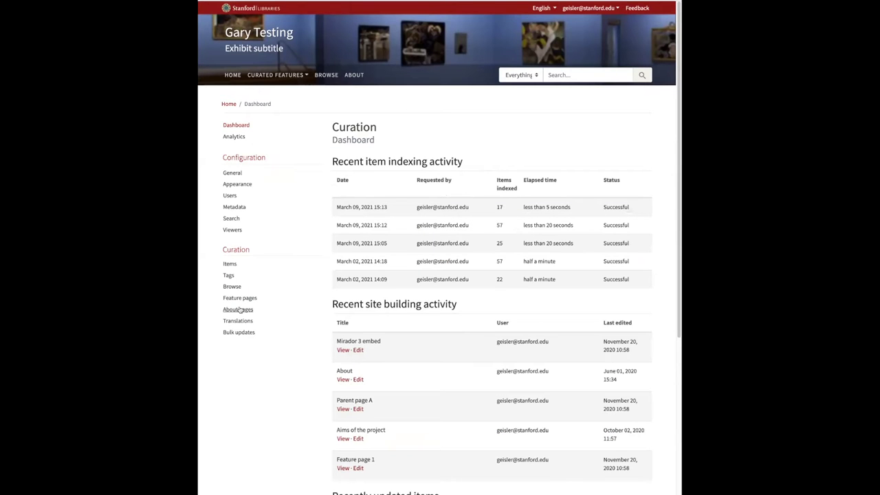
pyautogui.click(242, 211)
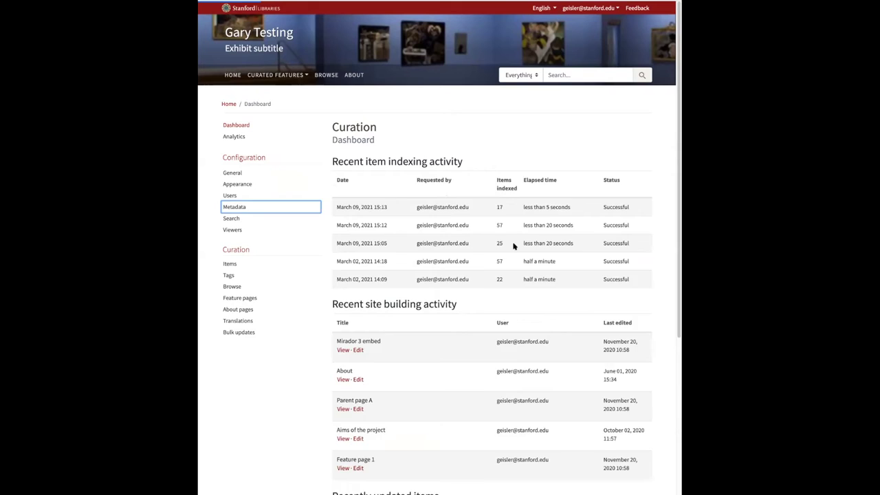
pyautogui.scroll(-3, 378, 294)
pyautogui.scroll(-8, 378, 294)
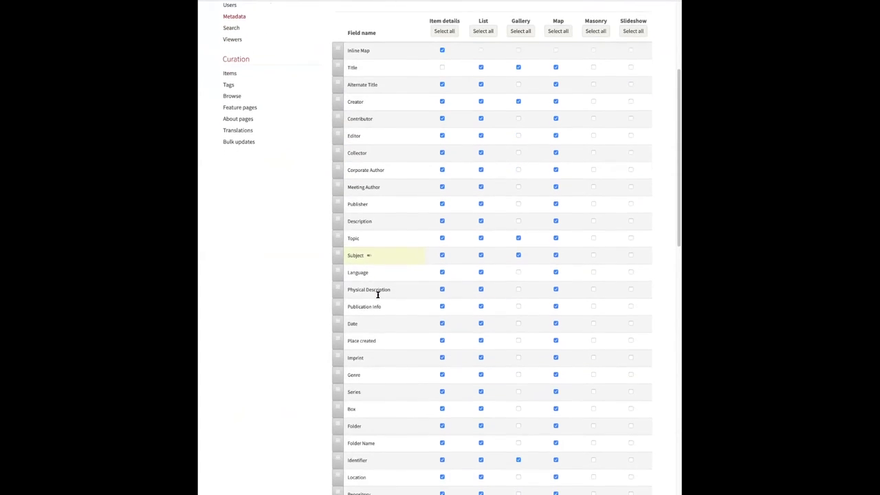
pyautogui.scroll(-5, 378, 295)
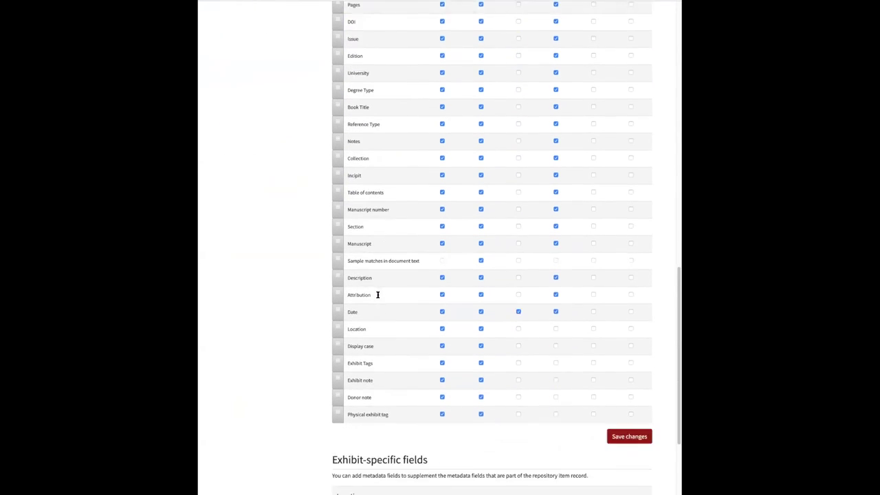
pyautogui.scroll(15, 539, 320)
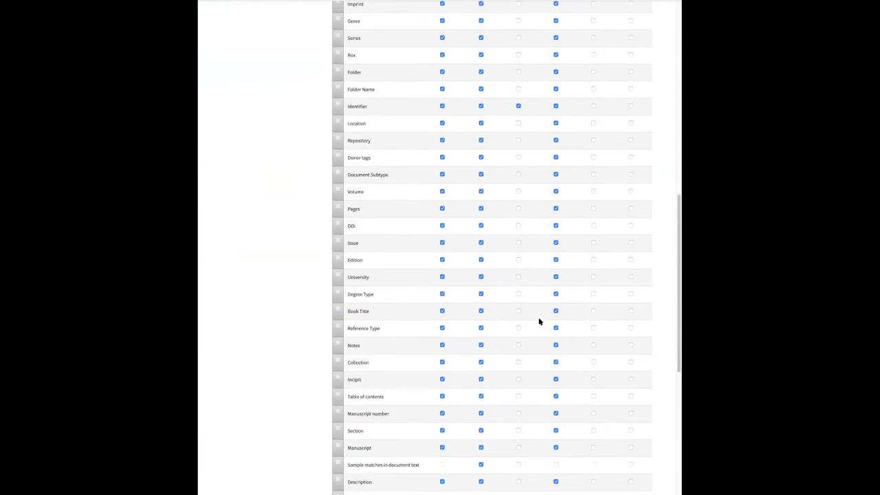
pyautogui.scroll(-11, 539, 323)
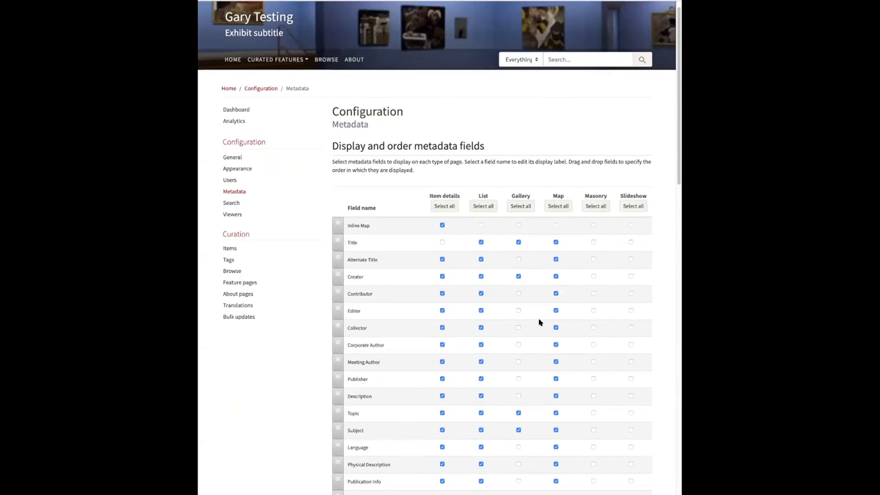
pyautogui.scroll(-6, 539, 323)
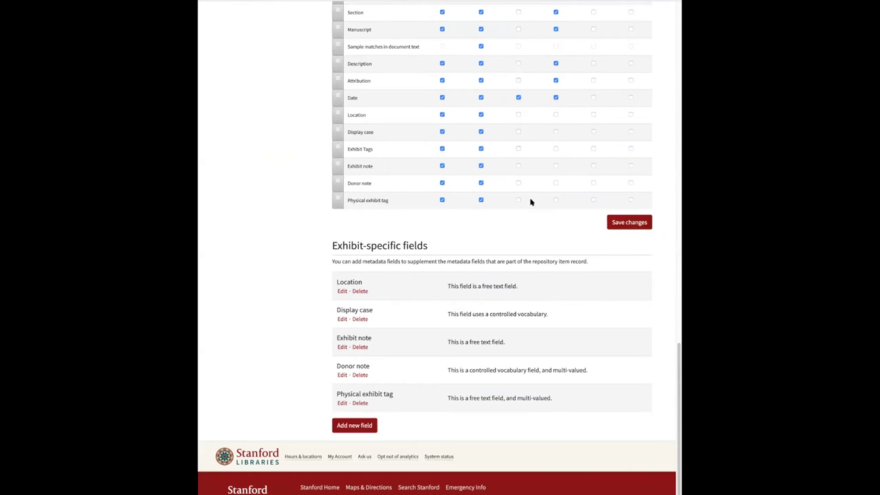
pyautogui.click(519, 150)
pyautogui.click(617, 227)
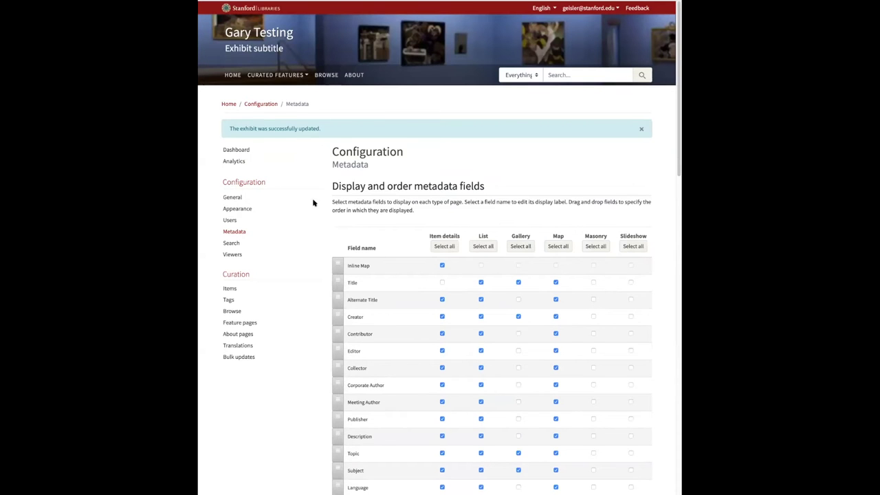
# From the home page, filter by the "photograph" exhibit tag again and check the tags shown under the gallery items.
pyautogui.click(233, 75)
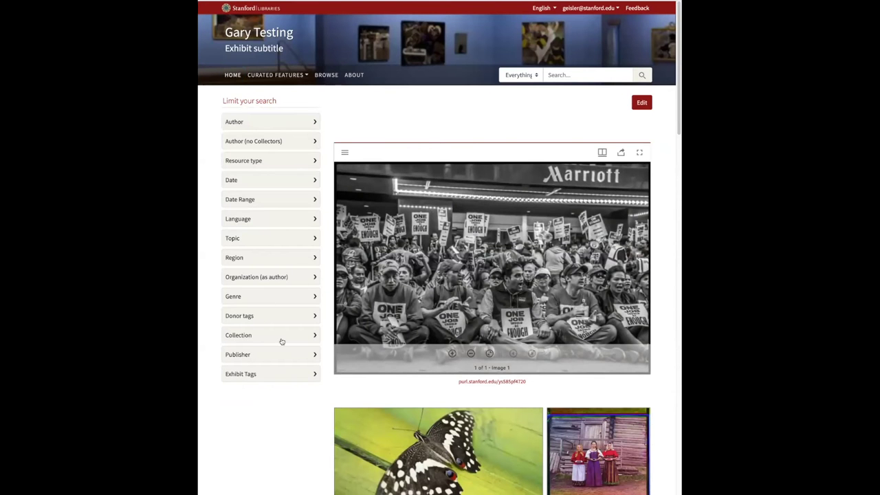
pyautogui.click(253, 376)
pyautogui.click(244, 417)
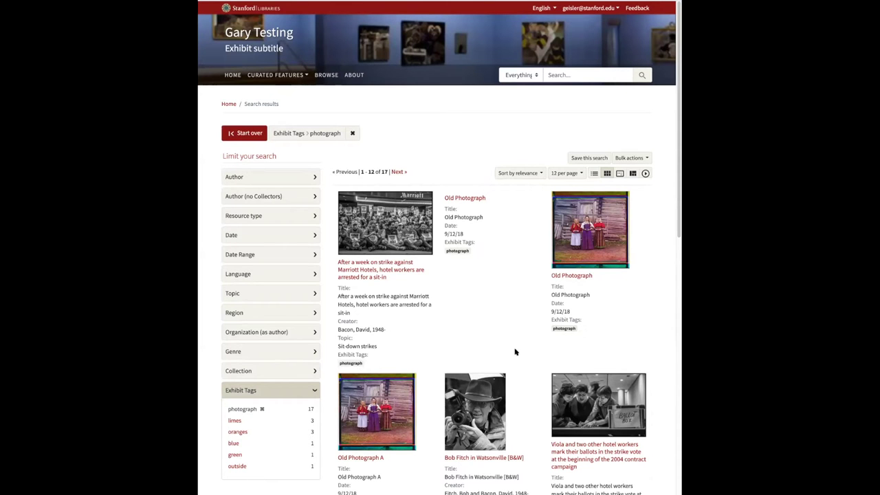
pyautogui.scroll(-4, 495, 348)
pyautogui.scroll(4, 497, 348)
pyautogui.scroll(-5, 497, 348)
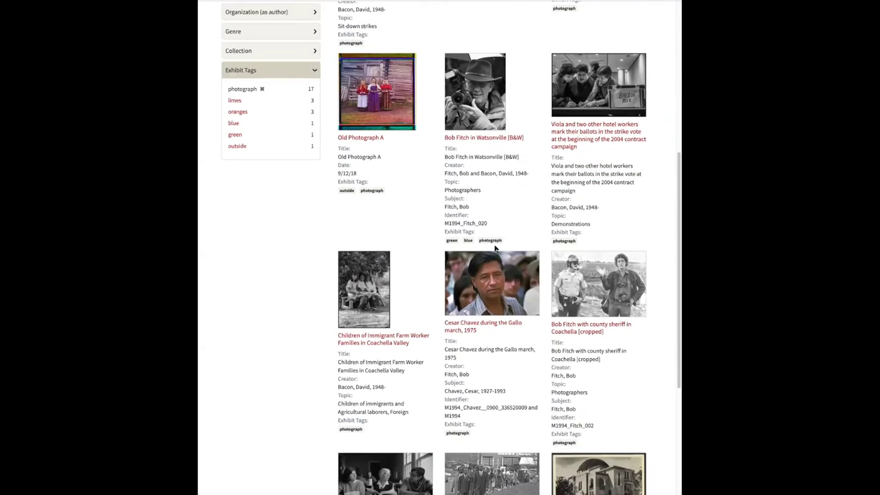
pyautogui.scroll(5, 511, 225)
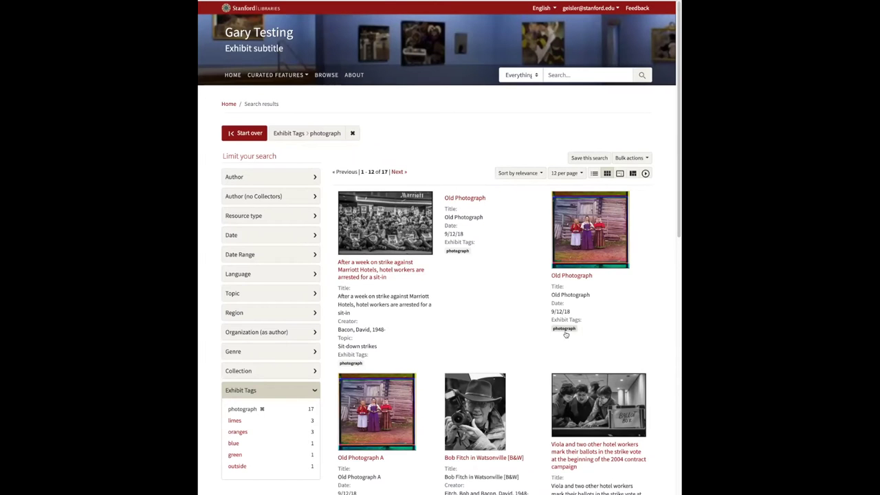
# Bulk-remove the tag "photograph" from all items in the filtered search result set and confirm the update.
pyautogui.click(262, 216)
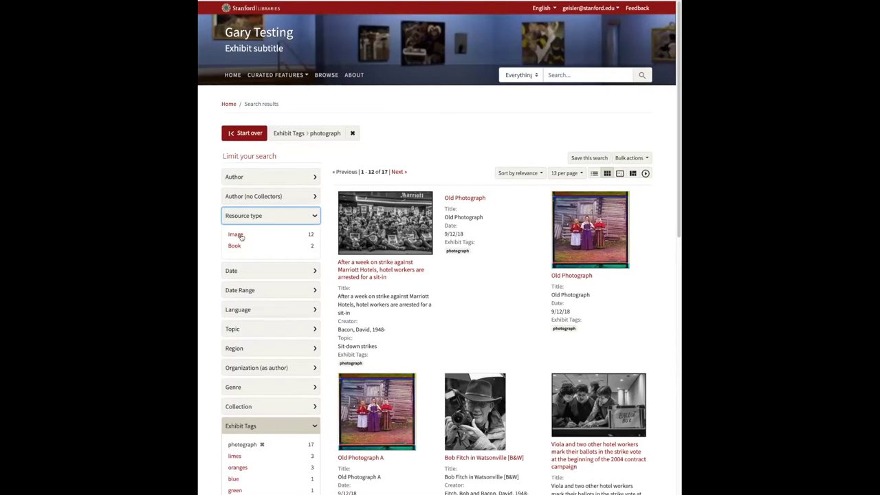
pyautogui.click(553, 142)
pyautogui.click(646, 157)
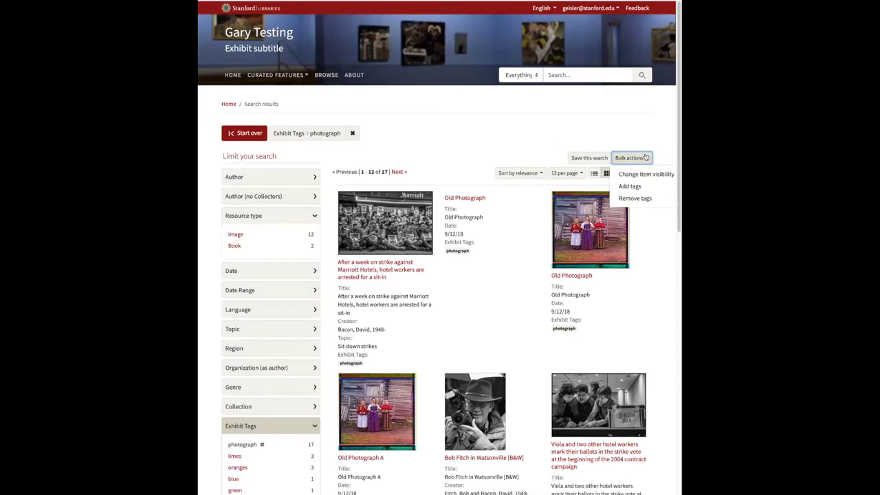
pyautogui.click(640, 199)
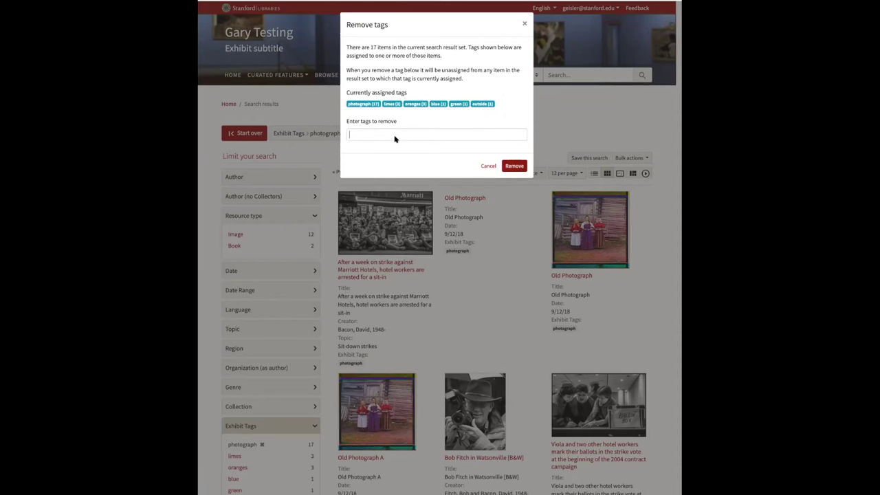
pyautogui.write('pho')
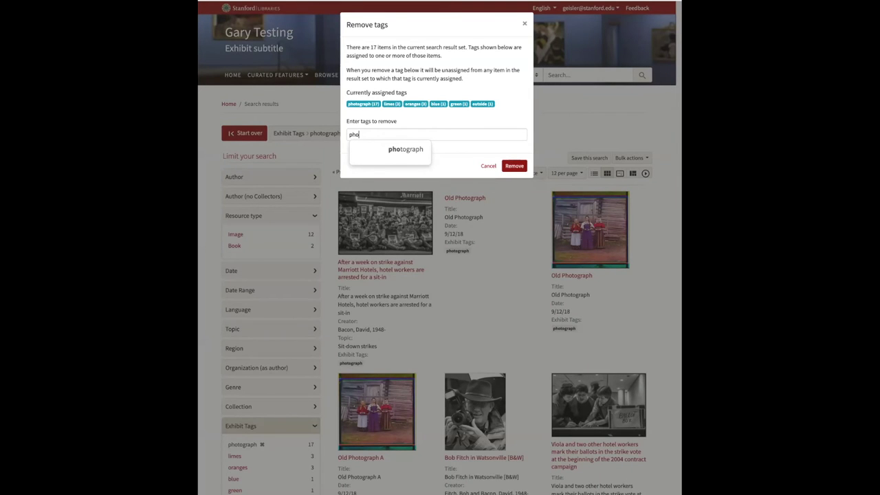
pyautogui.press('Down')
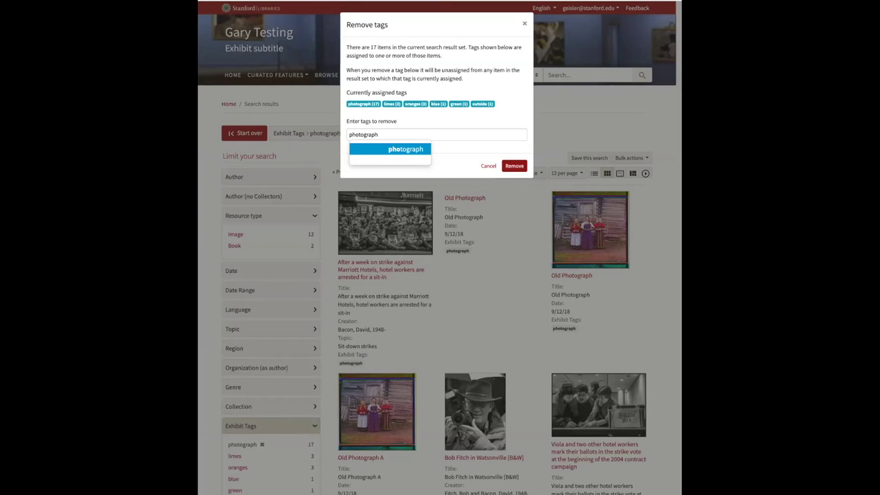
pyautogui.press('Return')
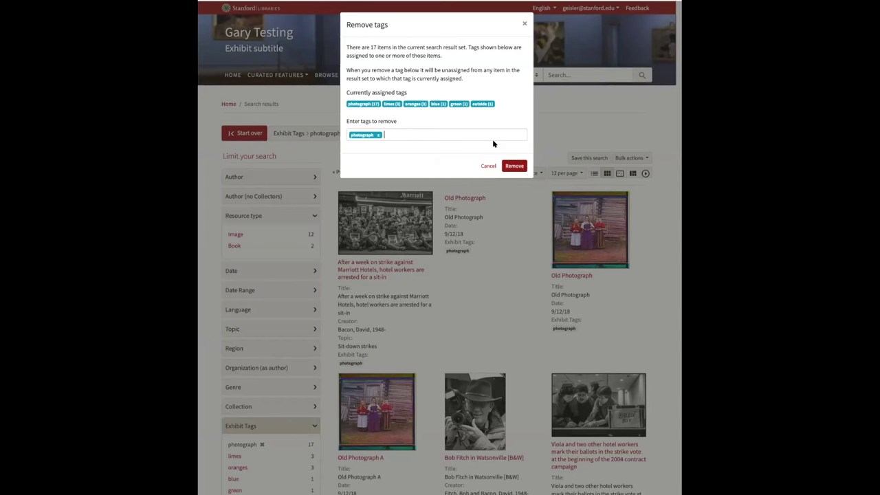
pyautogui.click(515, 167)
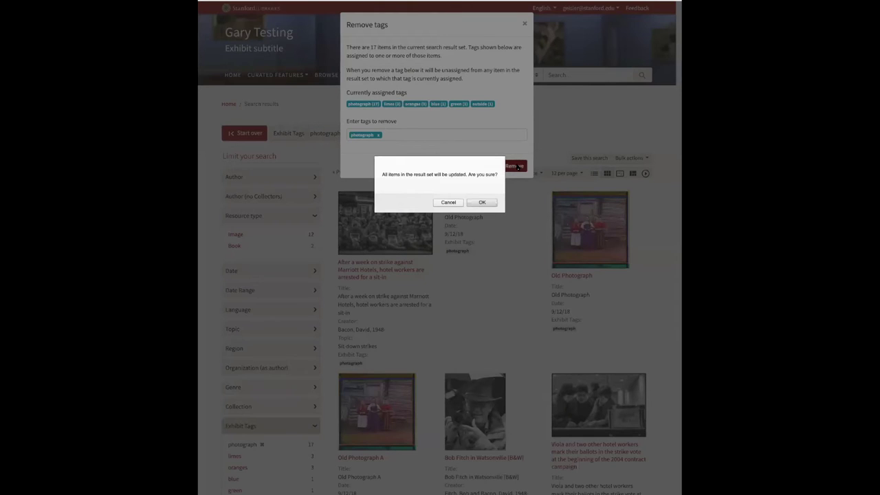
pyautogui.click(488, 203)
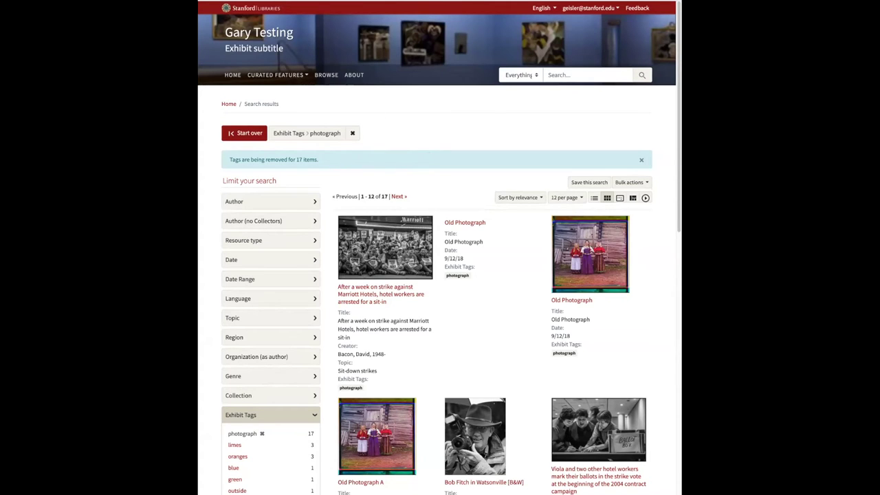
# Clear the "photograph" tag filter and check which exhibit tags remain in the Exhibit Tags facet.
pyautogui.click(353, 135)
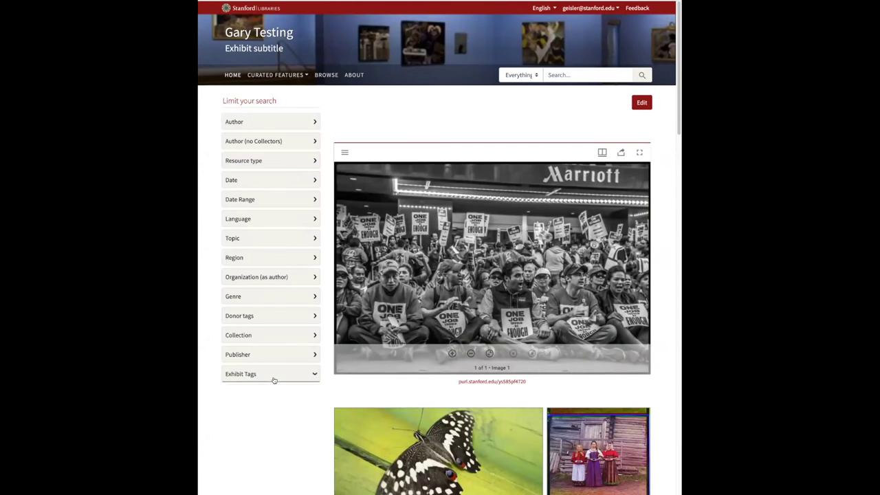
pyautogui.click(271, 377)
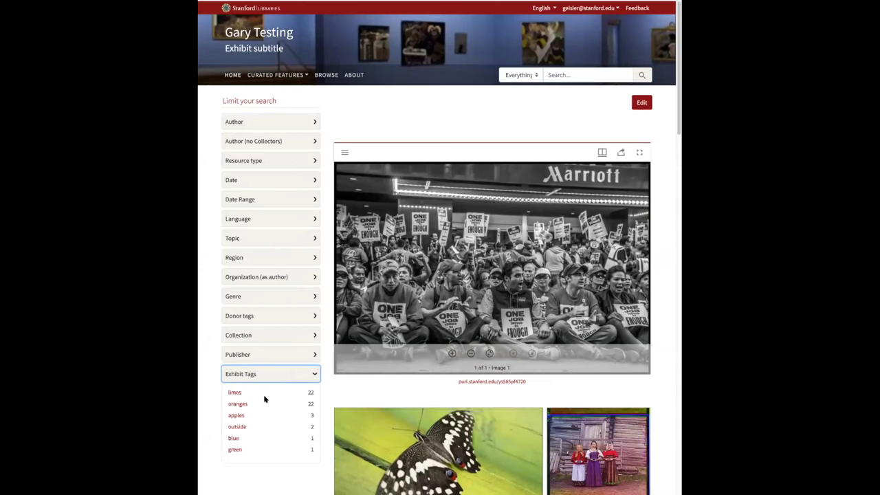
# Run an empty search across the whole exhibit and view the bulk actions available for its results.
pyautogui.click(642, 77)
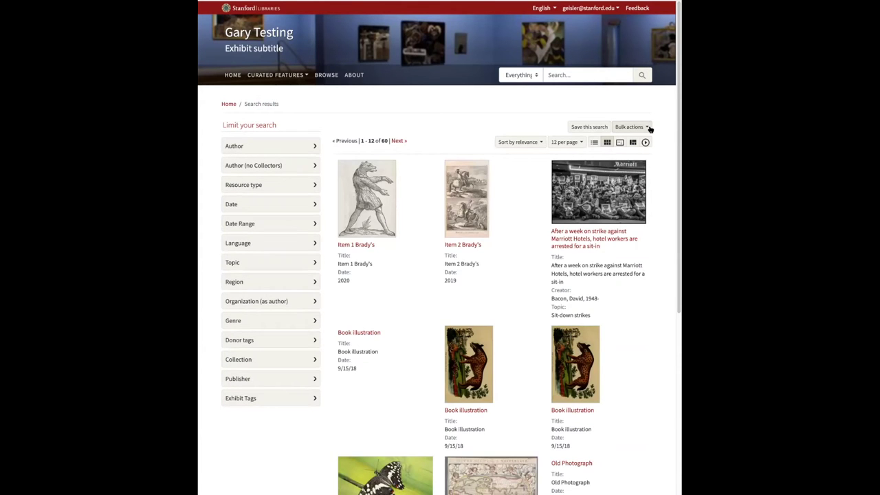
pyautogui.click(647, 128)
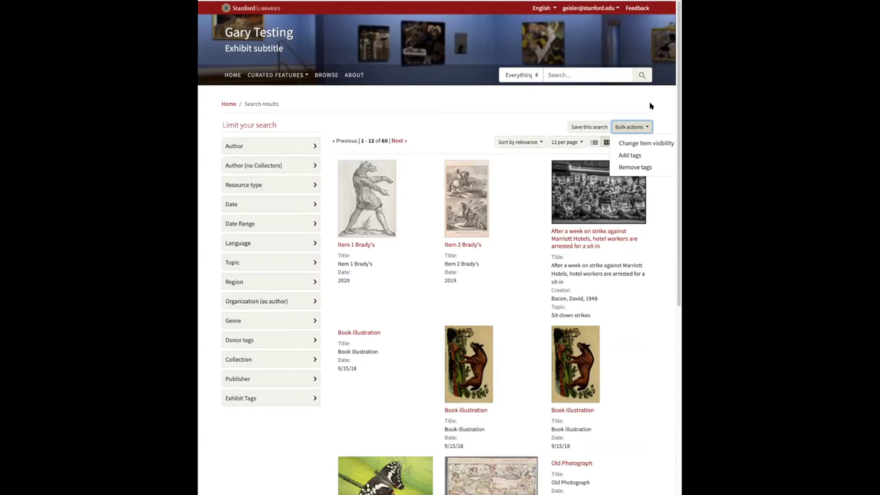
pyautogui.click(524, 106)
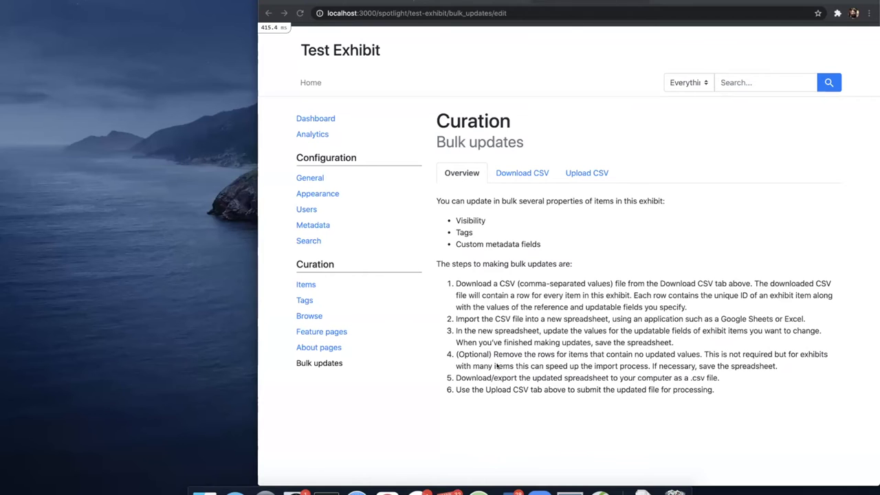
# On the Test Exhibit's Bulk updates page, read the overview of updatable properties and the steps for making bulk updates.
pyautogui.scroll(2, 505, 274)
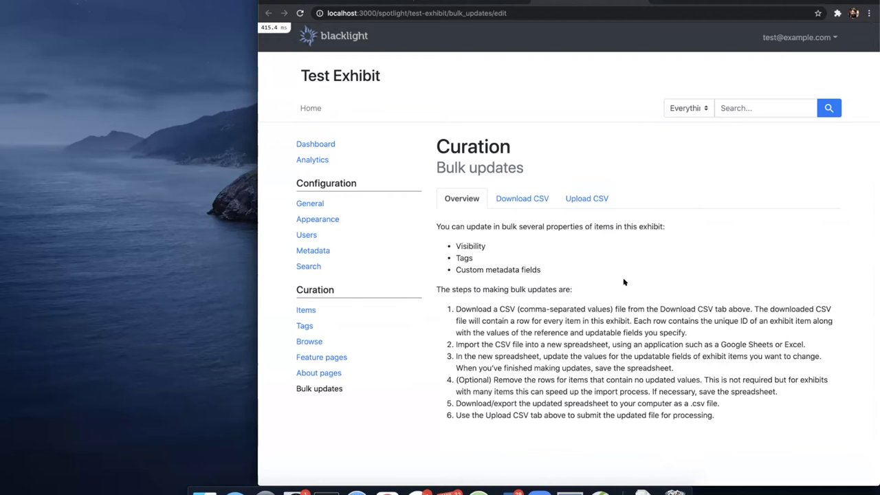
pyautogui.scroll(-1, 623, 282)
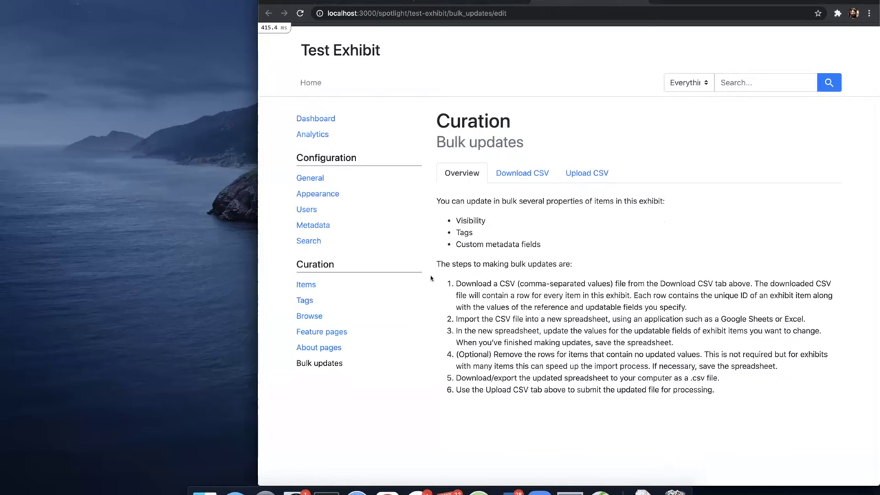
pyautogui.scroll(1, 480, 267)
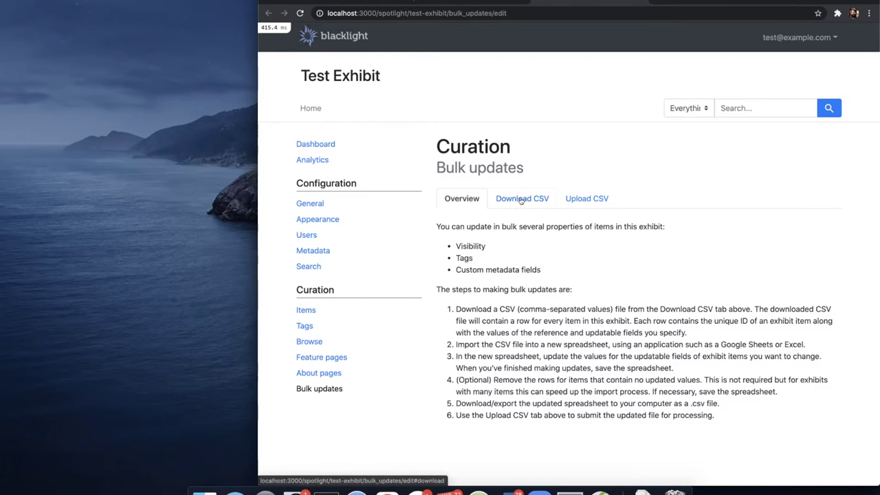
pyautogui.scroll(-1, 515, 268)
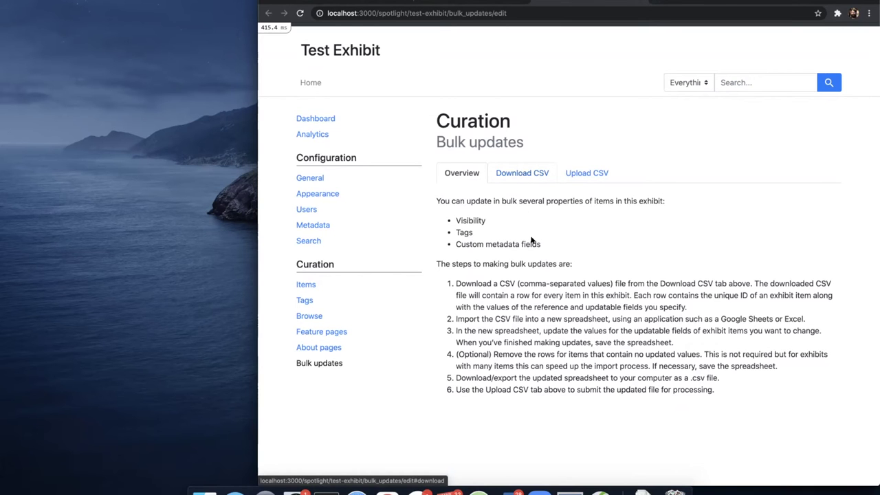
pyautogui.scroll(1, 532, 240)
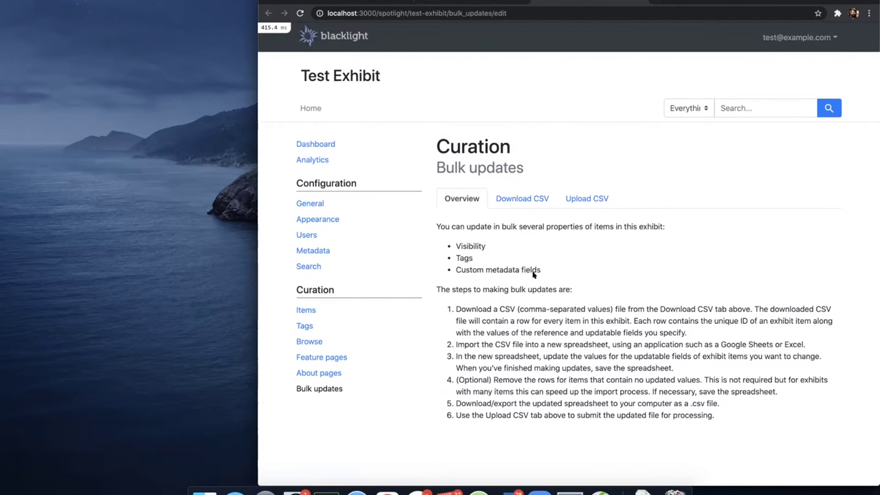
# Open the CSV download options for bulk updates and review the field choices and the guidelines for CSV updates.
pyautogui.click(510, 192)
pyautogui.scroll(-1, 514, 213)
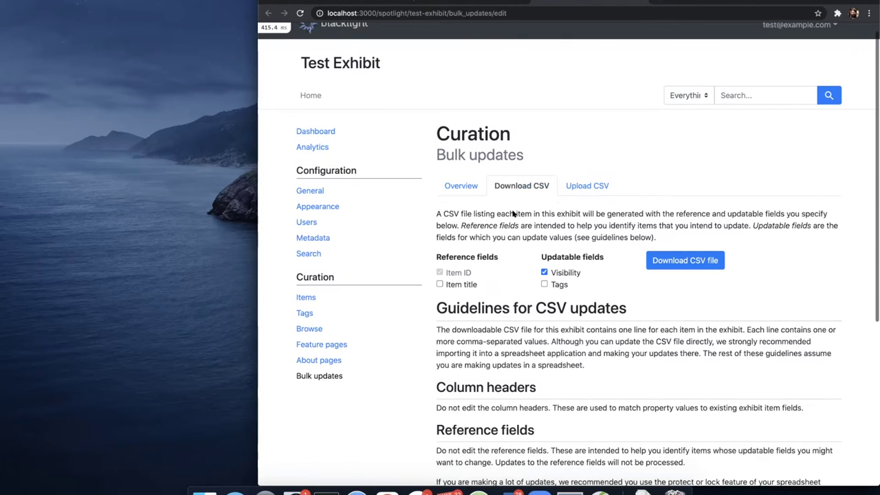
pyautogui.scroll(-5, 512, 213)
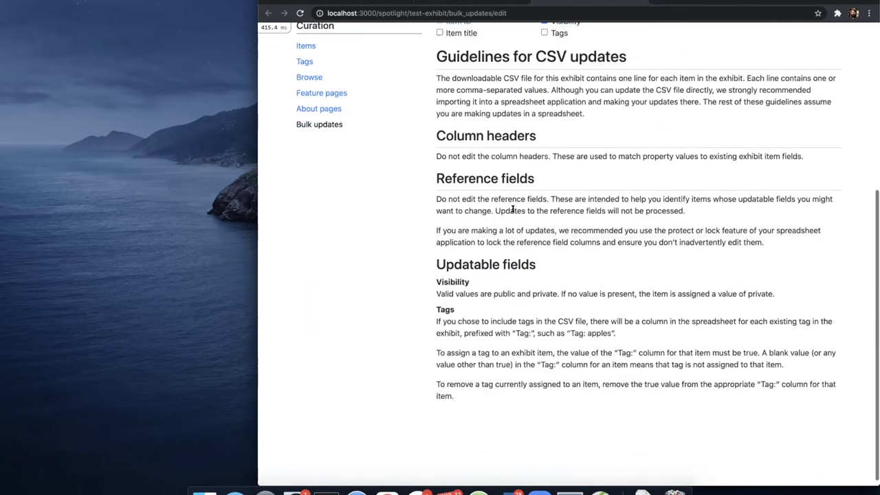
pyautogui.scroll(3, 513, 208)
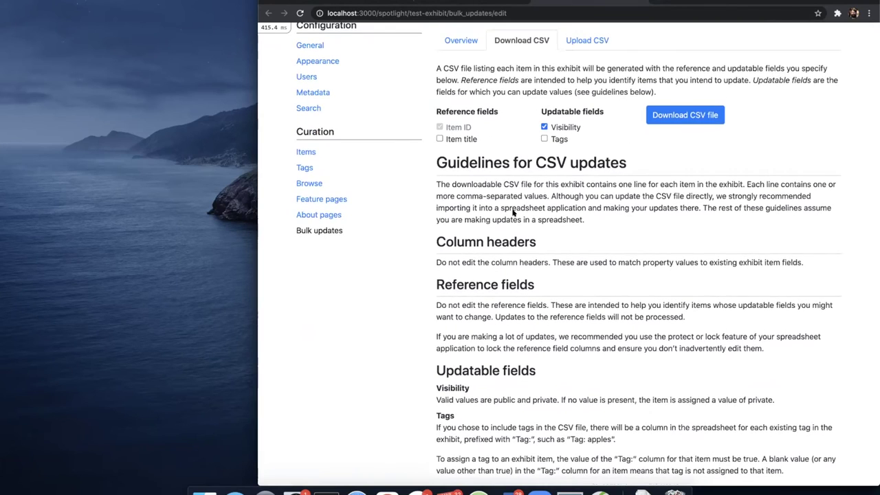
pyautogui.scroll(1, 512, 208)
pyautogui.scroll(1, 490, 209)
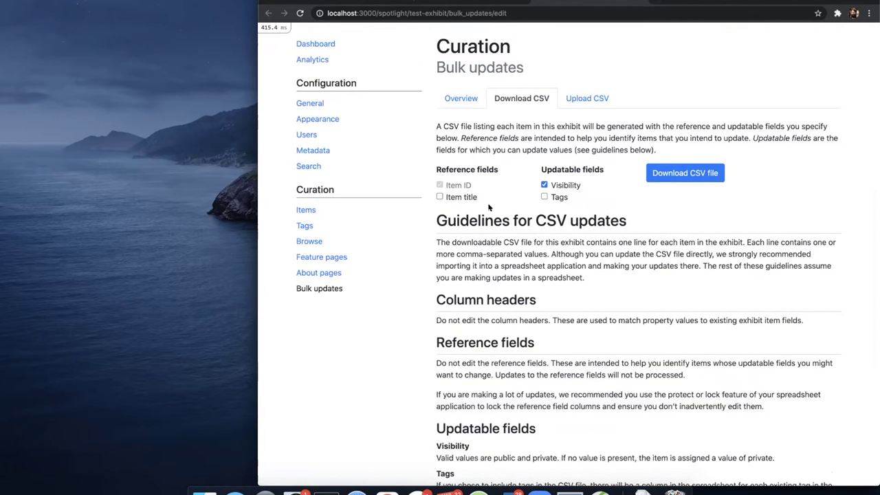
pyautogui.scroll(1, 490, 207)
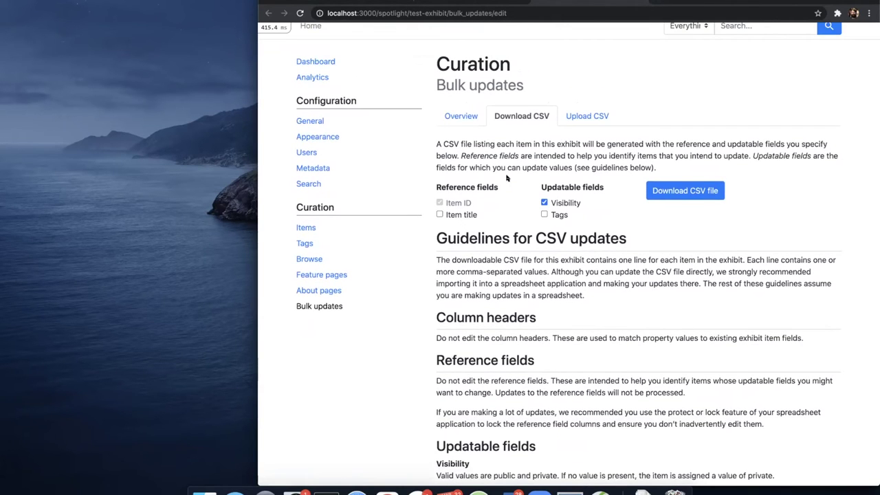
pyautogui.scroll(1, 507, 179)
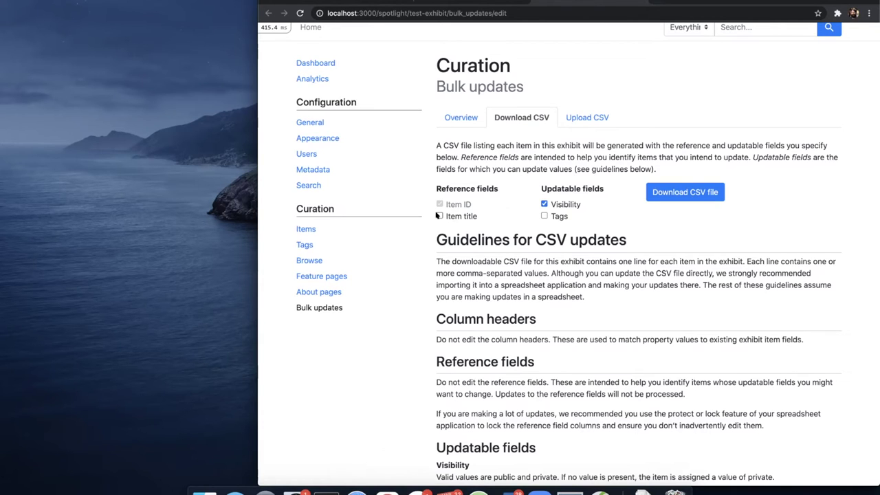
# Include Item title as a reference field and Visibility and Tags as updatable fields, and download the CSV file.
pyautogui.click(439, 216)
pyautogui.click(440, 216)
pyautogui.click(544, 216)
pyautogui.click(543, 204)
pyautogui.click(544, 204)
pyautogui.click(544, 205)
pyautogui.click(654, 196)
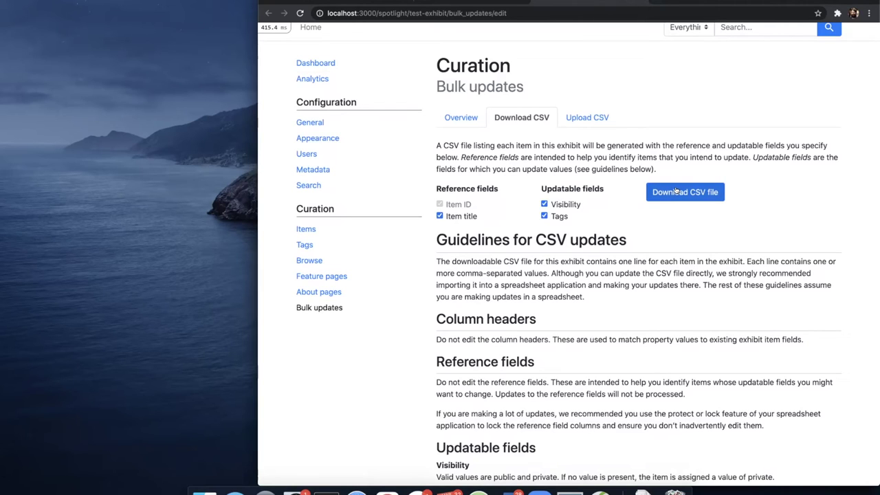
pyautogui.click(677, 192)
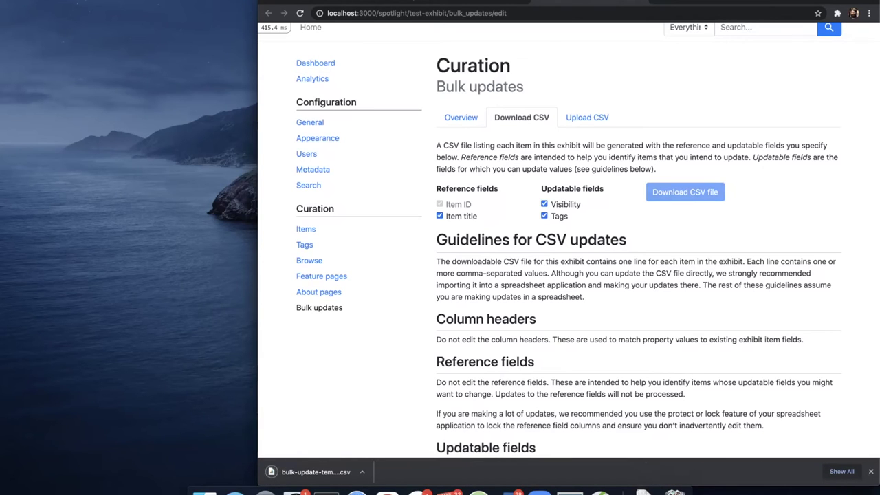
# Open the downloaded file "bulk-update-template (1).csv" in the spreadsheet application.
pyautogui.click(644, 491)
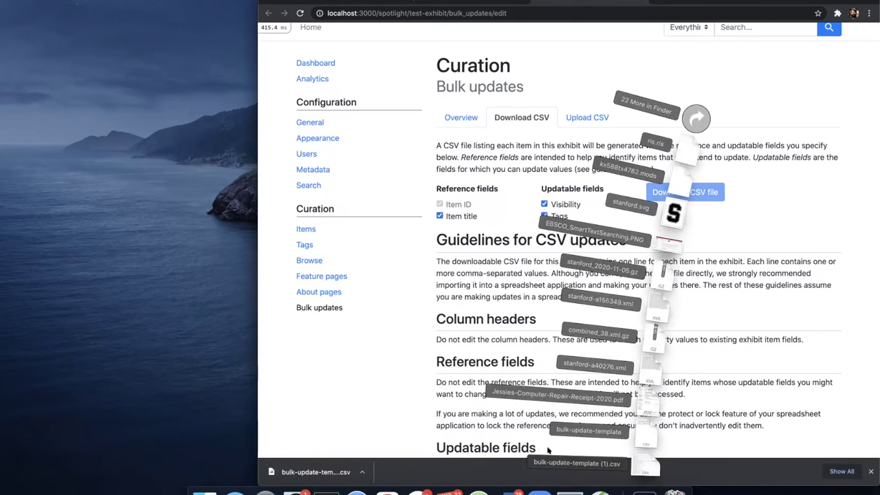
pyautogui.click(659, 474)
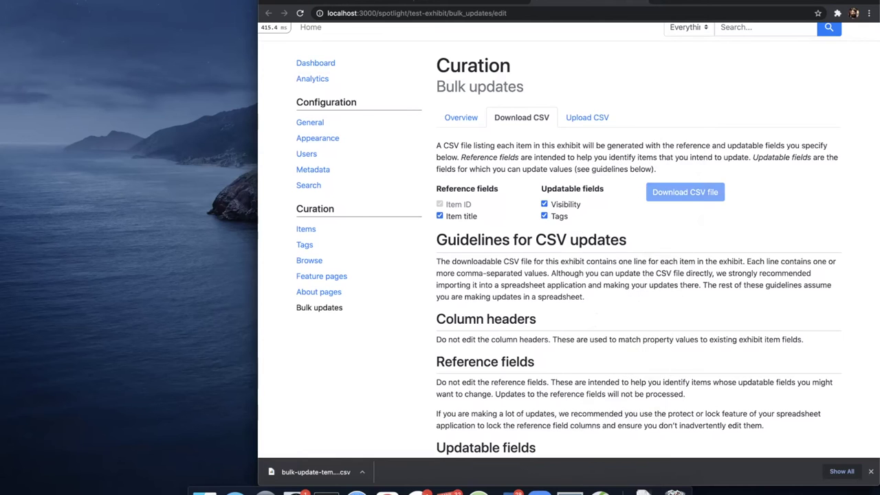
pyautogui.click(644, 490)
pyautogui.click(645, 373)
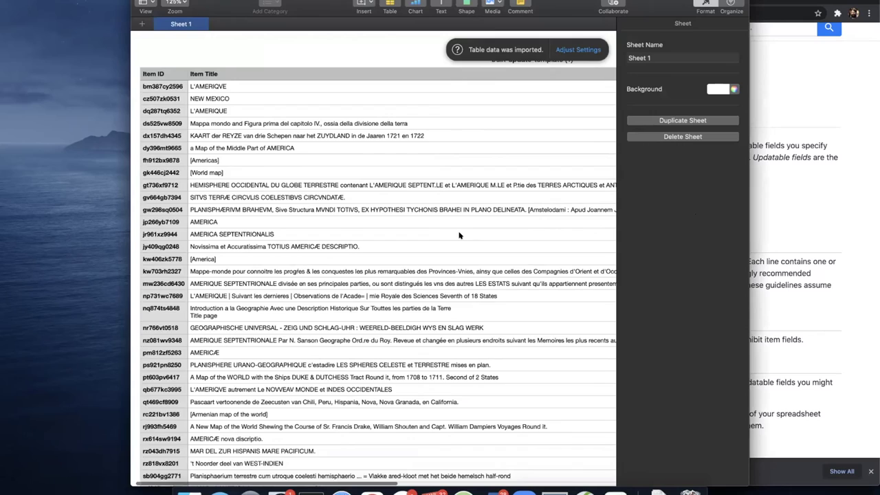
# Look through the spreadsheet's item rows and its Item ID, Item Title, Visibility and tag columns.
pyautogui.scroll(-2, 460, 235)
pyautogui.scroll(-10, 460, 236)
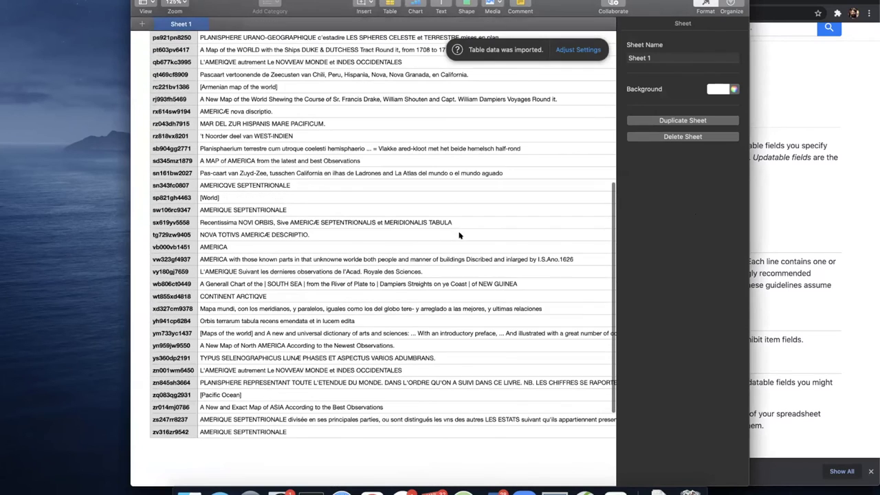
pyautogui.scroll(12, 236, 115)
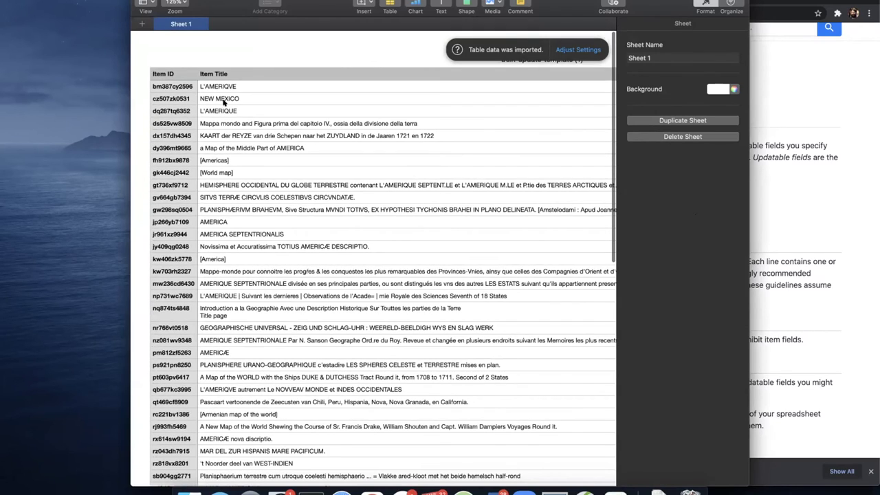
pyautogui.hscroll(2, 261, 172)
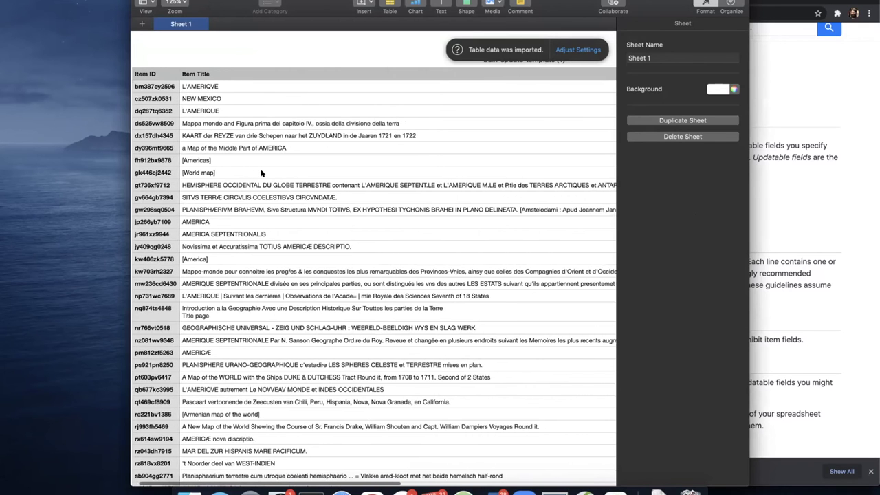
pyautogui.hscroll(2, 261, 173)
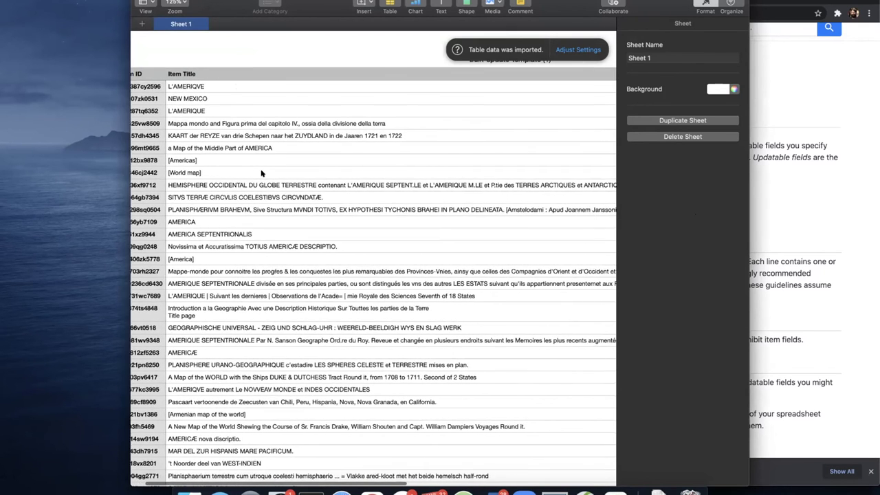
pyautogui.hscroll(15, 261, 172)
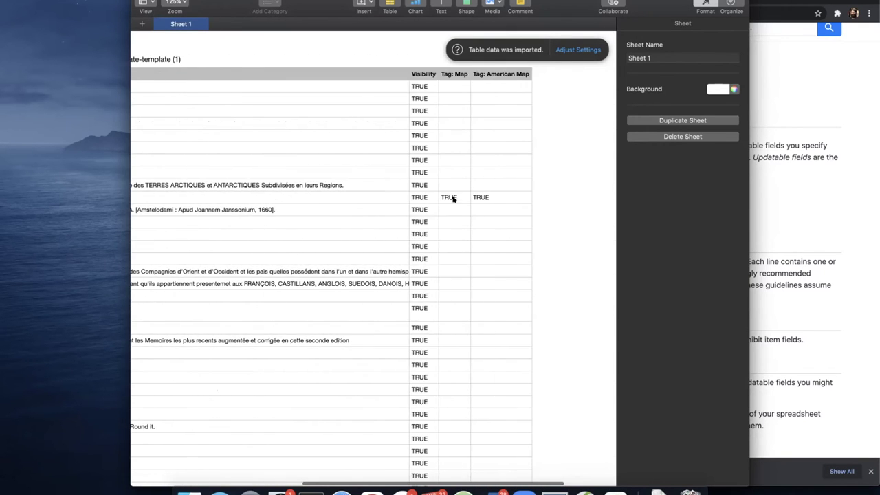
pyautogui.scroll(-1, 435, 320)
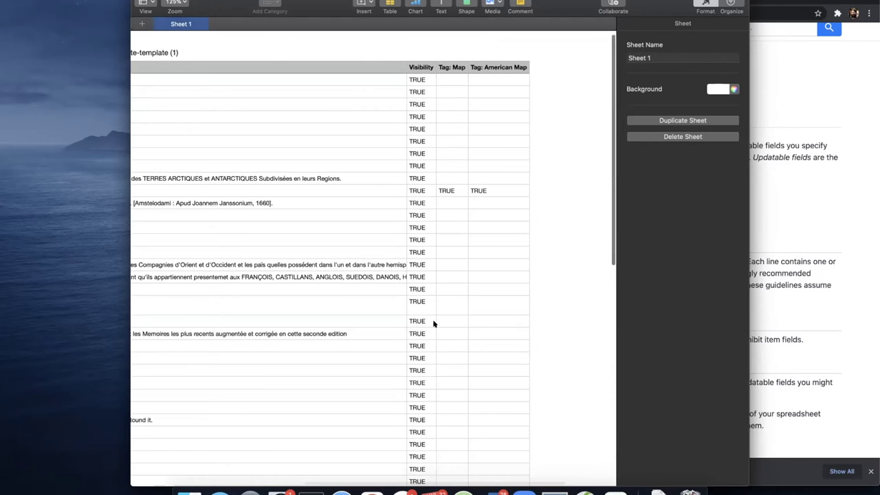
# Look through the Visibility, Tag: Map and Tag: American Map columns for all item rows, including the tagged row 11.
pyautogui.scroll(-10, 415, 302)
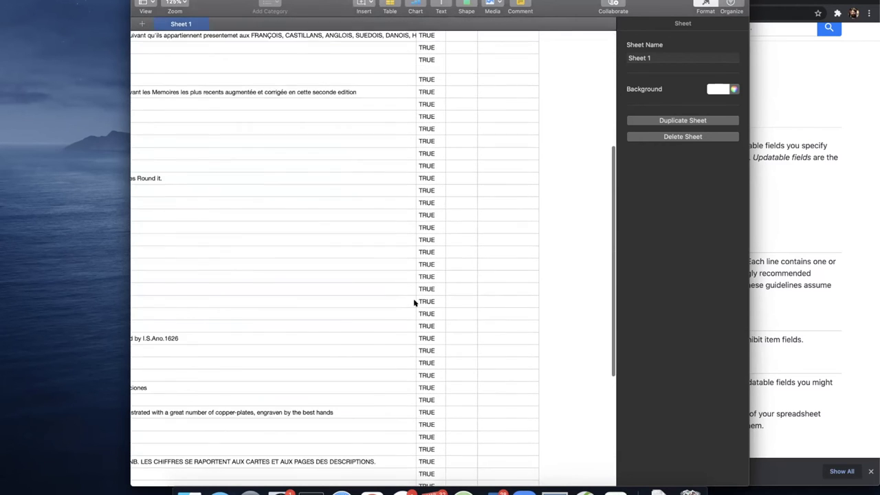
pyautogui.scroll(-8, 415, 302)
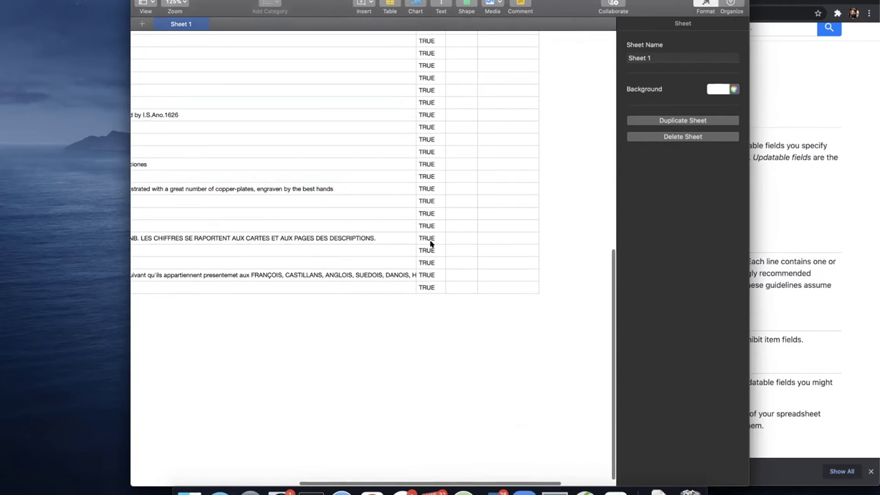
pyautogui.scroll(4, 431, 243)
pyautogui.scroll(10, 431, 244)
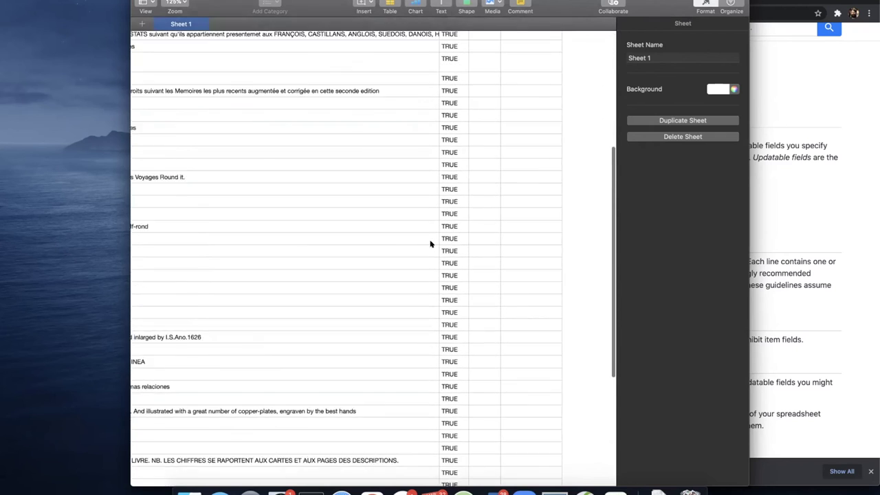
pyautogui.scroll(6, 460, 222)
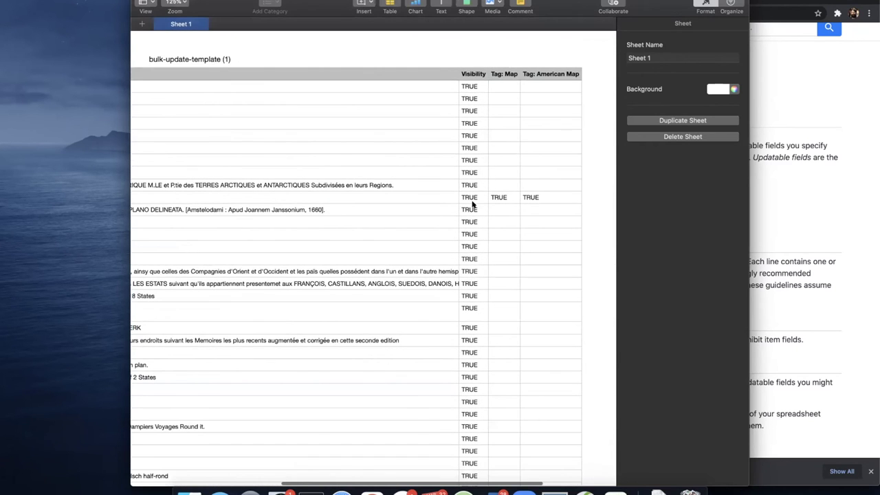
pyautogui.hscroll(3, 464, 124)
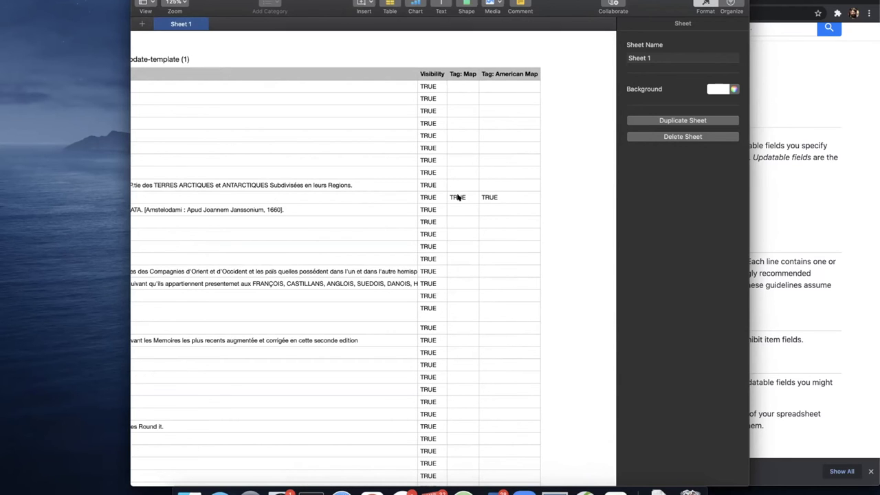
pyautogui.click(487, 198)
pyautogui.click(498, 198)
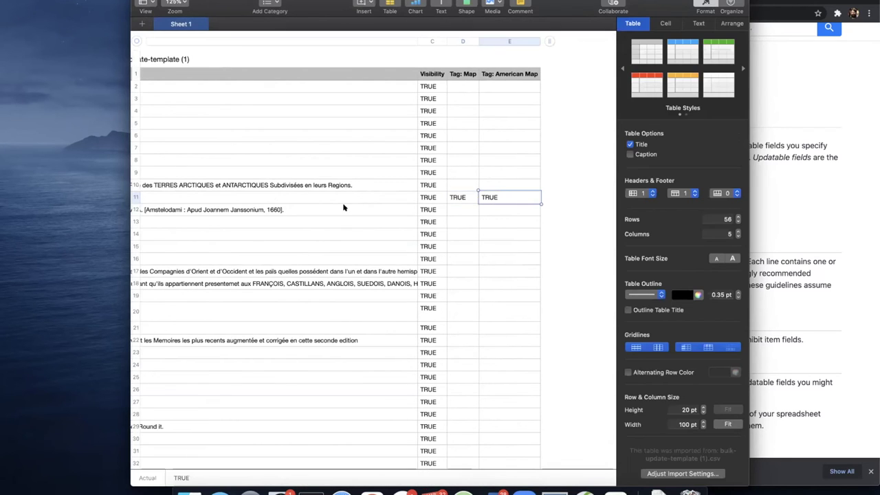
pyautogui.hscroll(-2, 366, 200)
# Switch to the browser and view the exhibit's Tags curation page with its tag names.
pyautogui.press('super+Tab')
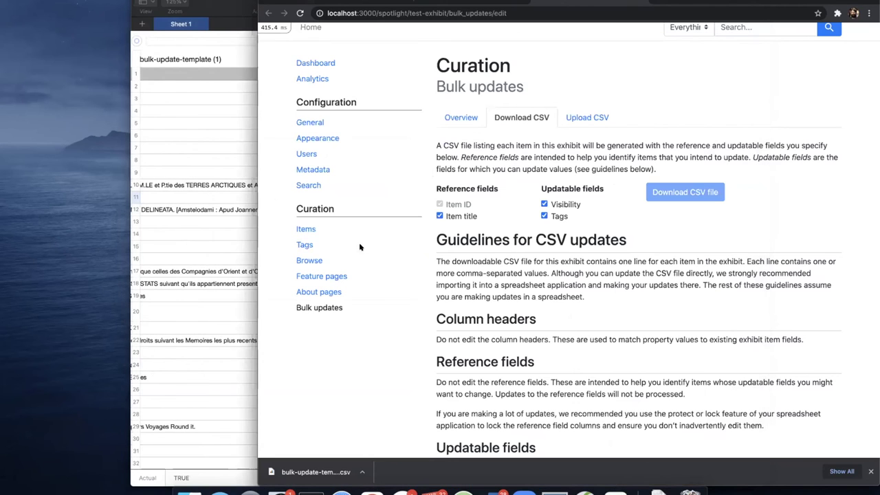
pyautogui.click(458, 3)
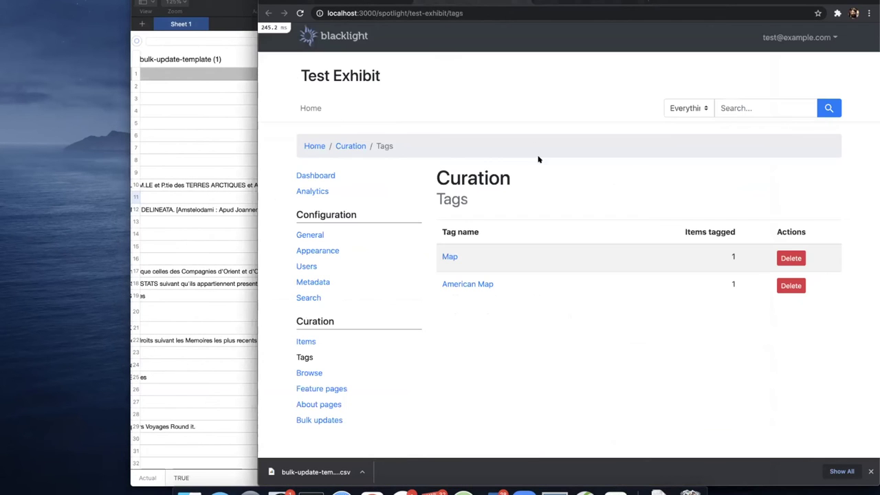
pyautogui.scroll(-2, 544, 231)
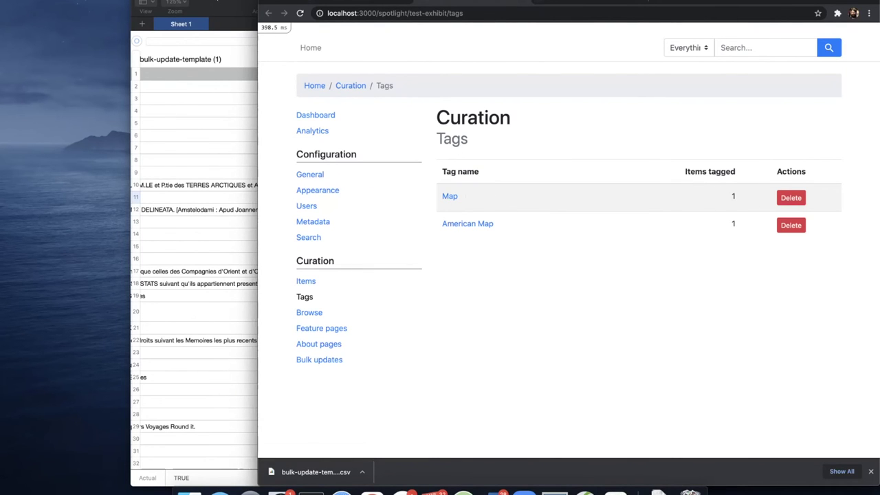
# Switch back to the spreadsheet and set the Tag: Map value in row 11 to FALSE.
pyautogui.press('super+Tab')
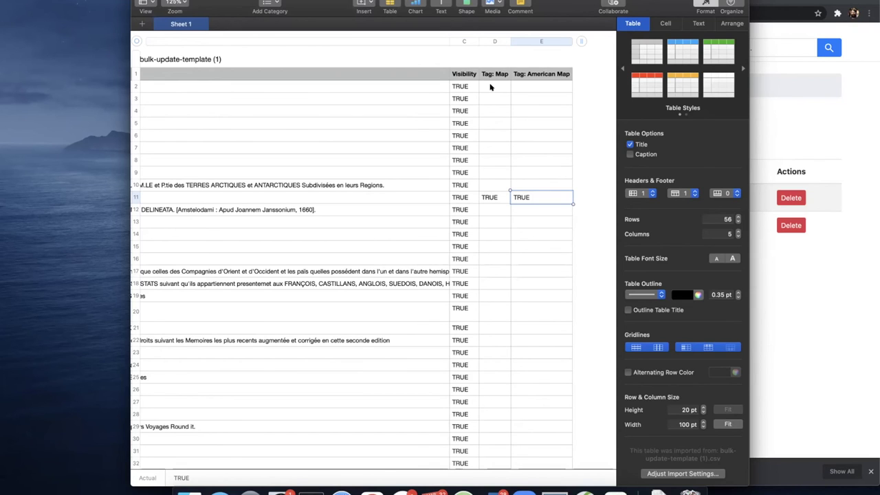
pyautogui.click(490, 198)
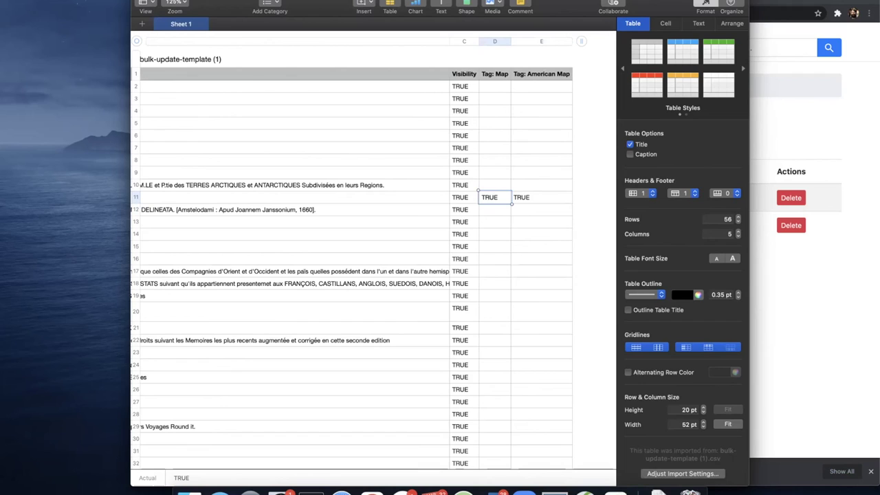
pyautogui.write('FALSE')
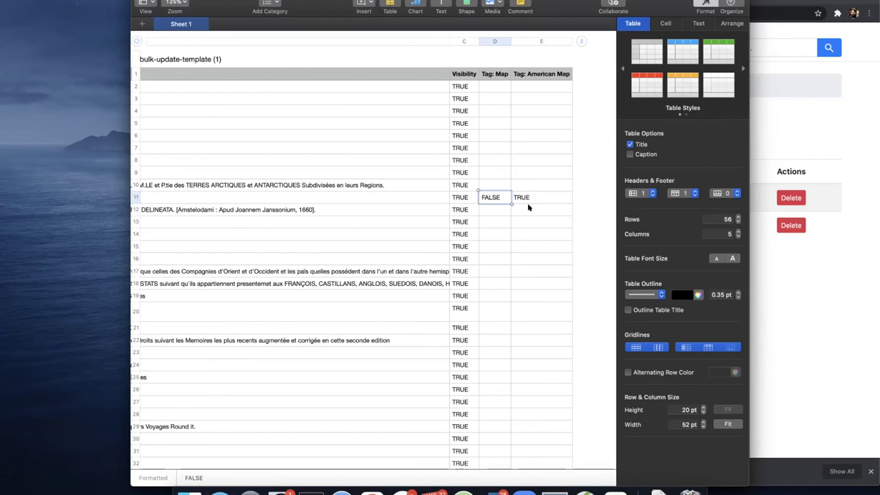
pyautogui.click(460, 199)
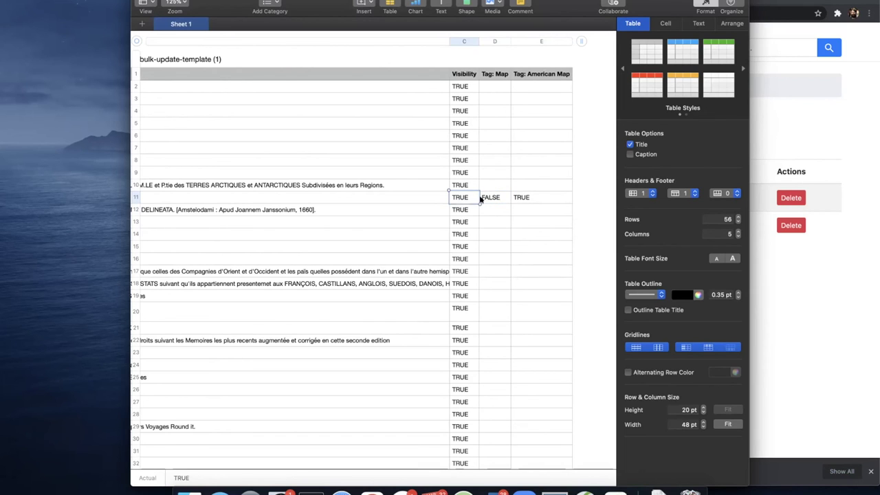
pyautogui.click(482, 199)
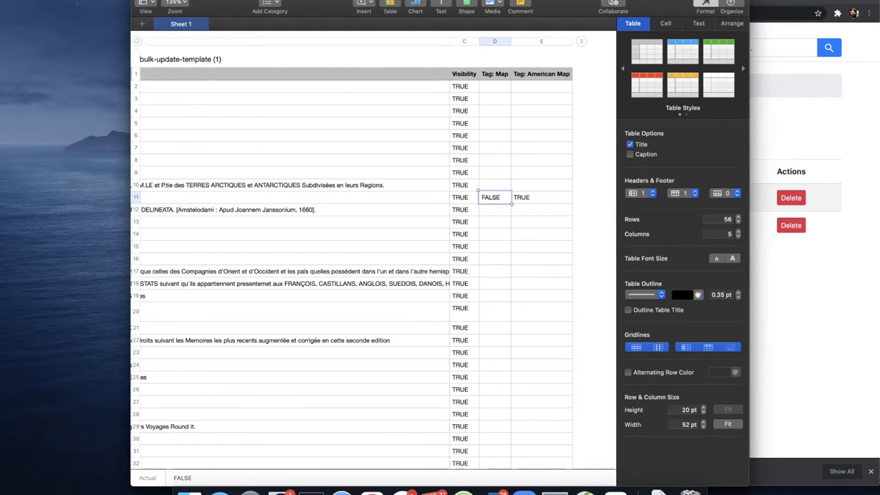
# Close the "bulk-update-template (1)" document without keeping it, and open the "bulk-update-template" file from the downloads.
pyautogui.press('super+w')
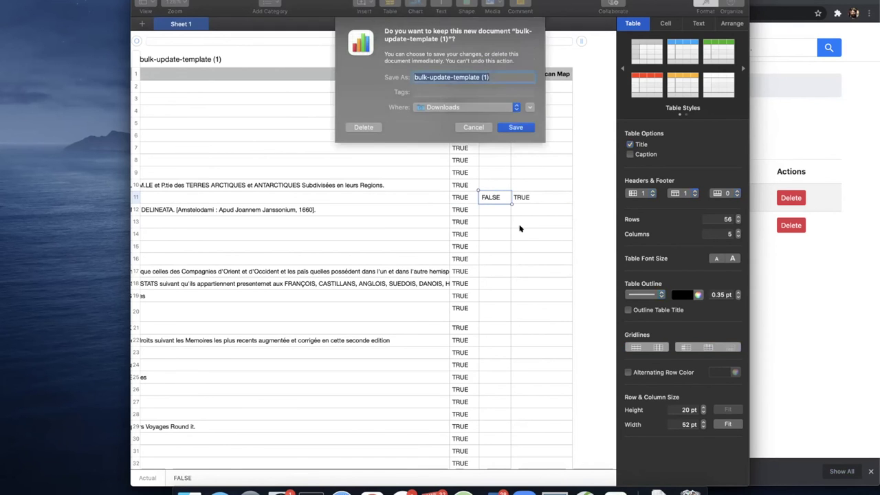
pyautogui.click(362, 128)
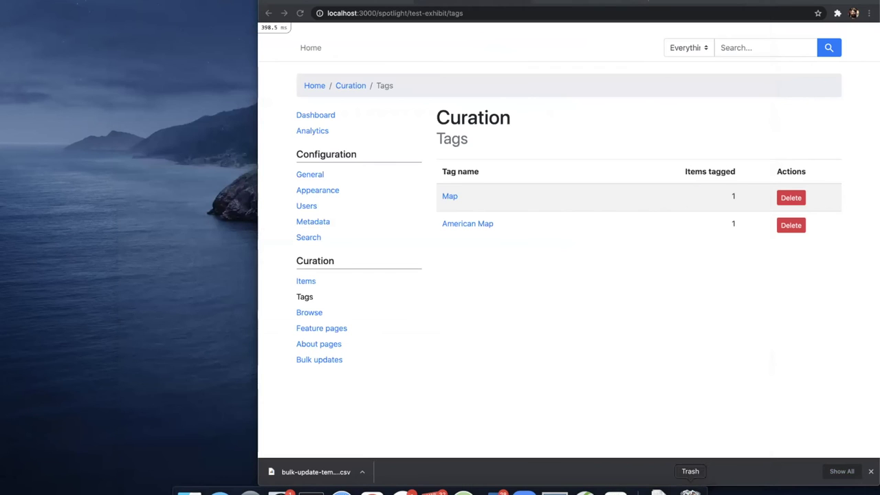
pyautogui.click(658, 490)
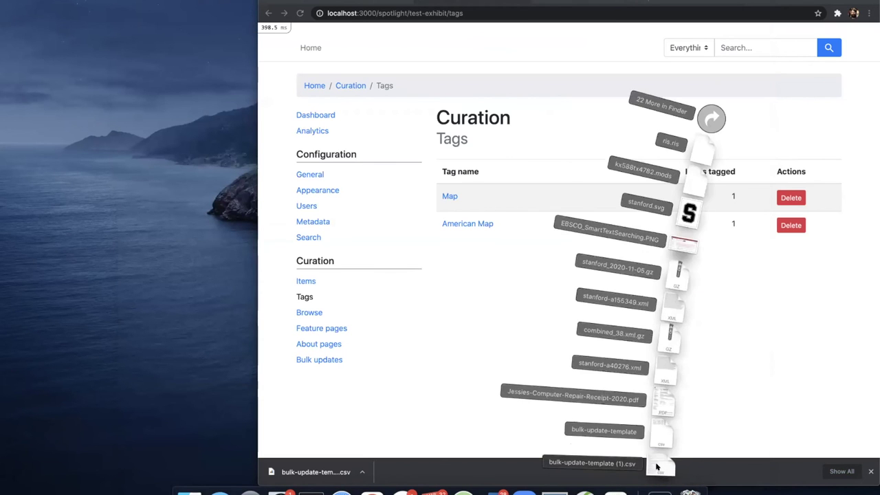
pyautogui.click(659, 467)
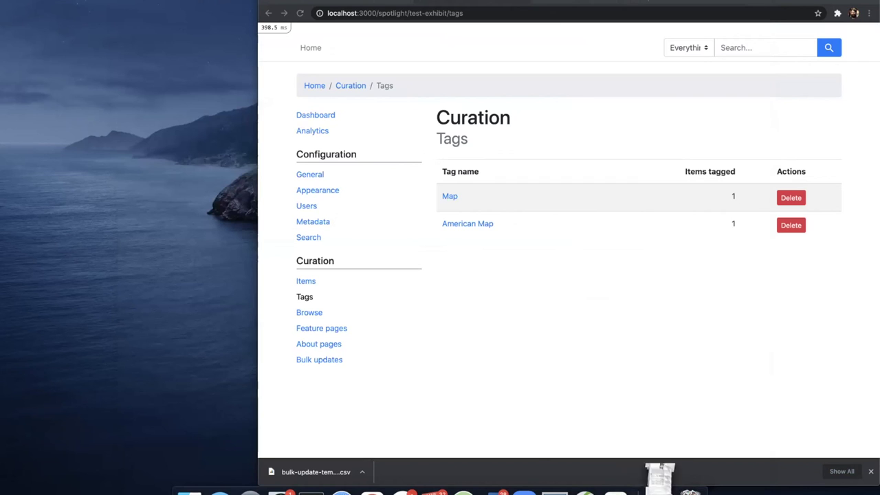
pyautogui.click(659, 485)
pyautogui.click(659, 441)
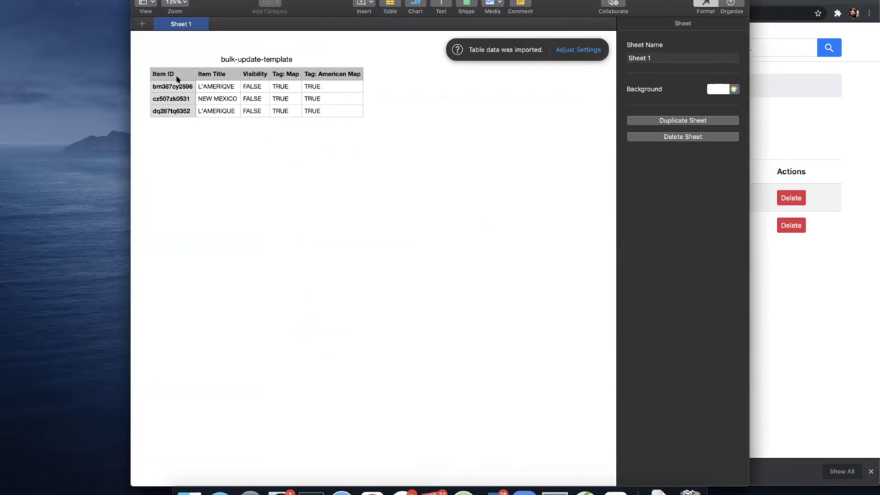
# Examine the Visibility, Tag: Map and Tag: American Map headers and values for the listed items.
pyautogui.click(250, 86)
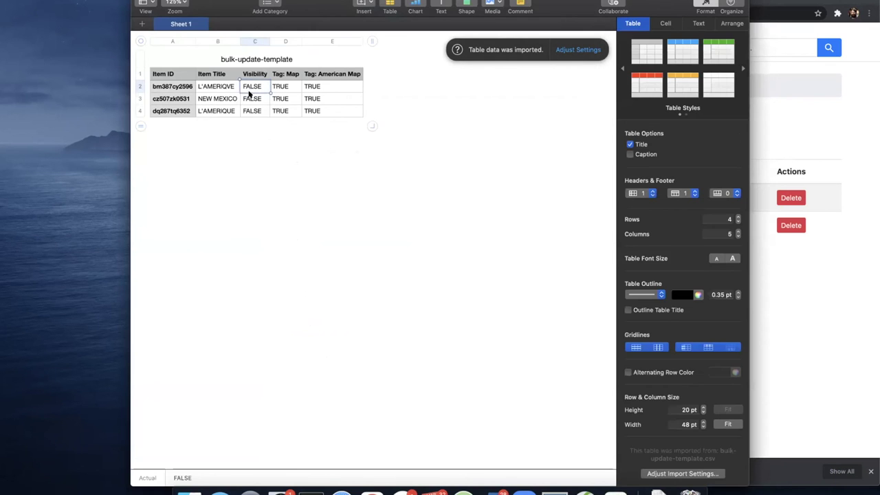
pyautogui.click(250, 99)
pyautogui.click(250, 111)
pyautogui.click(252, 97)
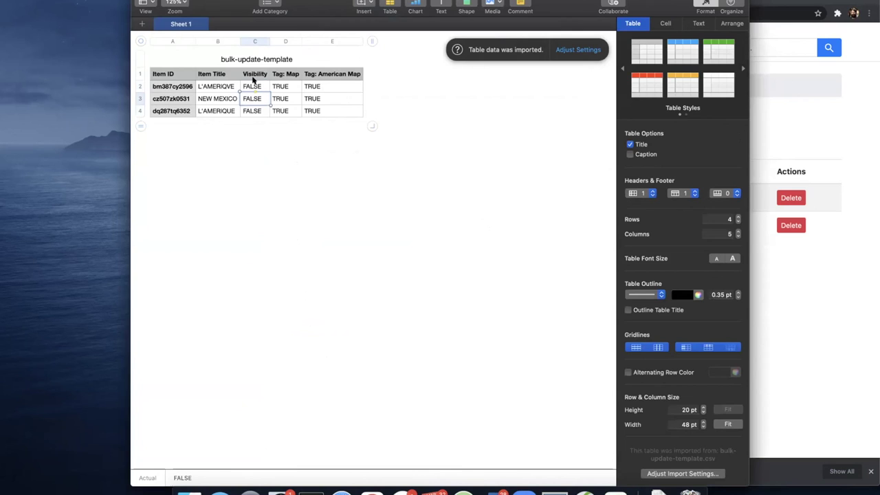
pyautogui.click(253, 74)
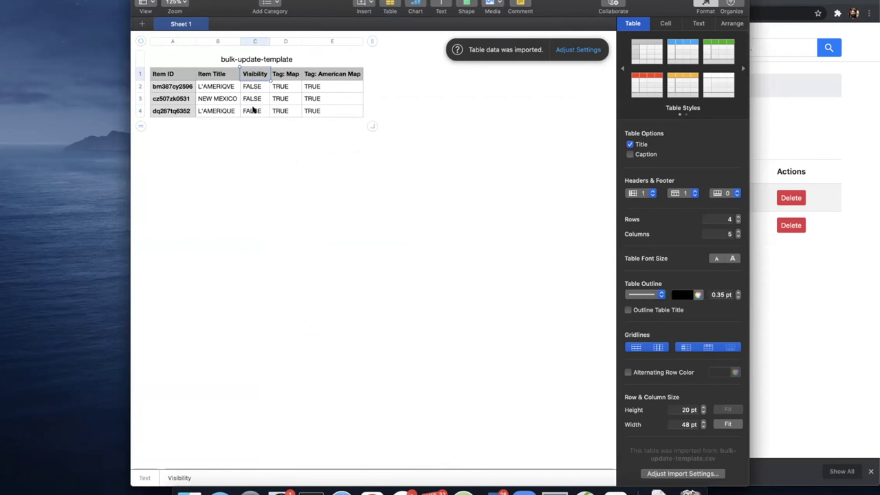
pyautogui.click(286, 72)
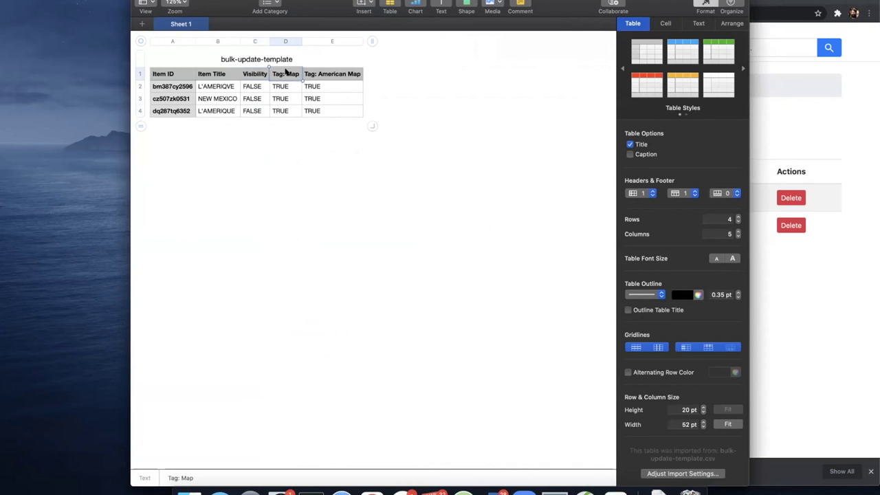
pyautogui.click(287, 87)
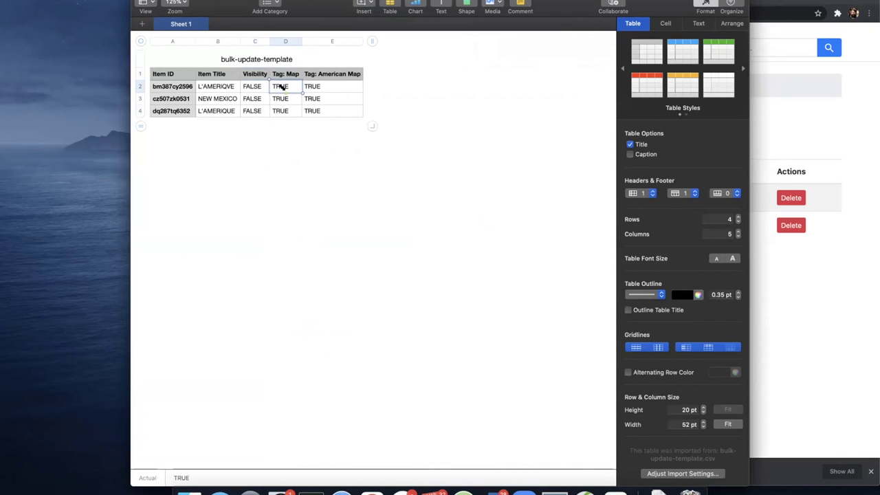
pyautogui.click(286, 73)
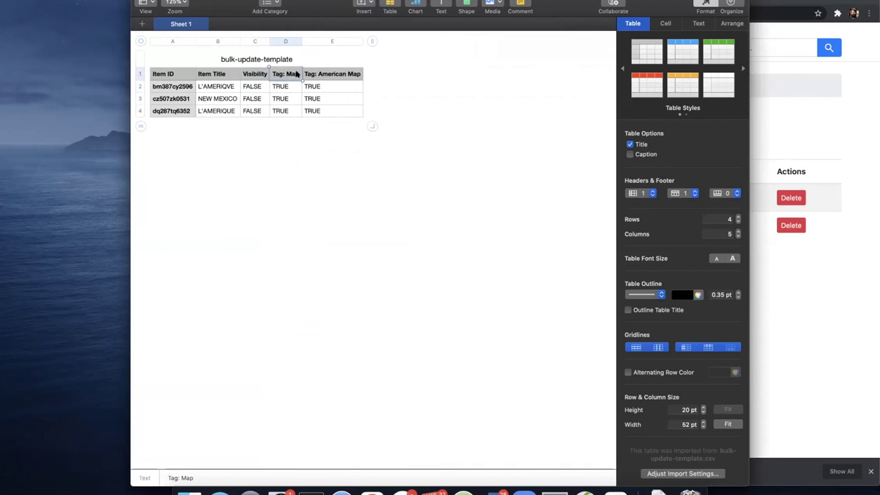
pyautogui.click(329, 74)
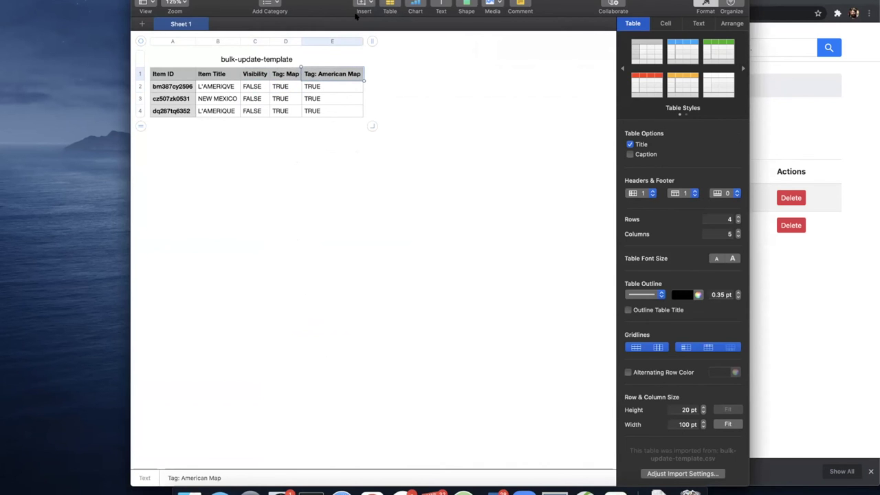
# Return to the exhibit's Bulk updates page in the browser, reload it and open the CSV upload form.
pyautogui.press('super+h')
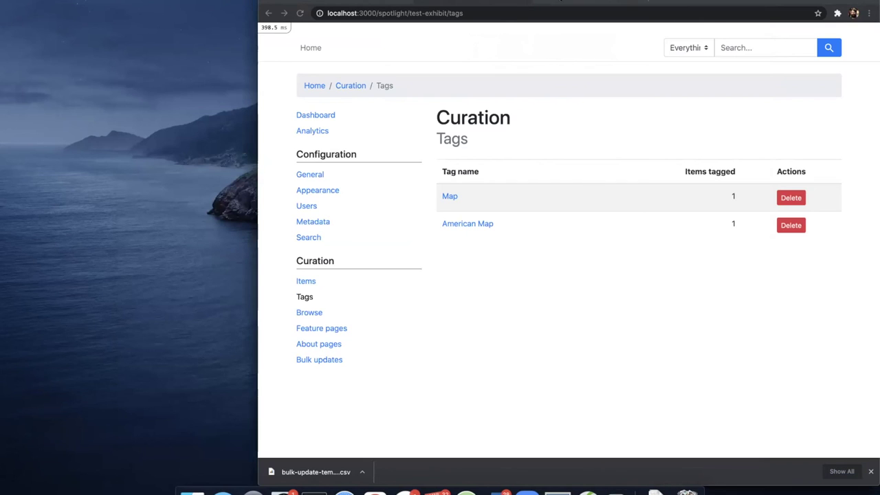
pyautogui.press('super+bracketleft')
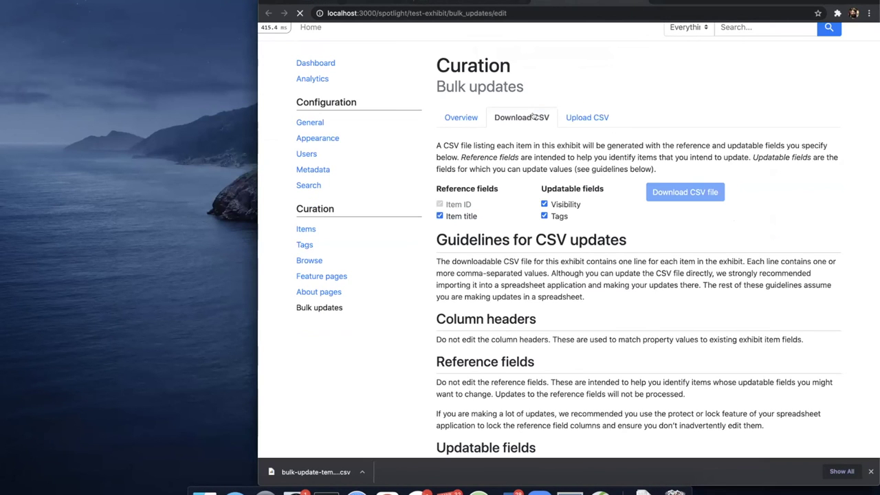
pyautogui.press('super+r')
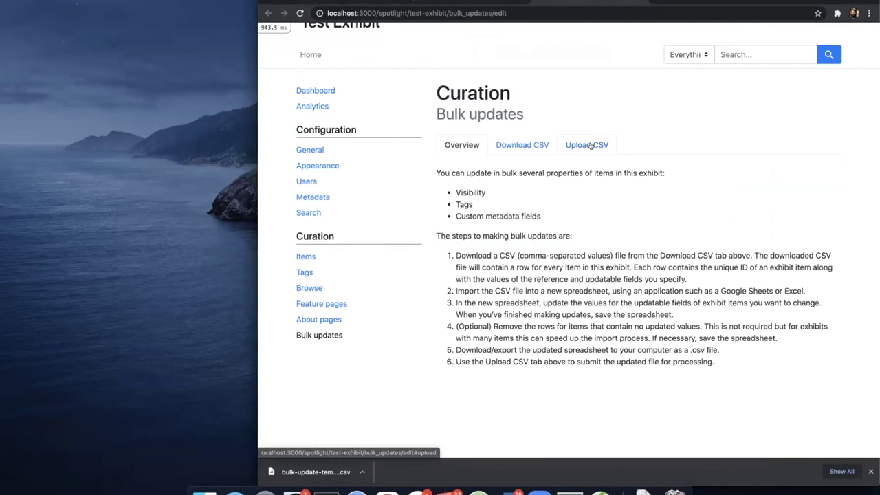
pyautogui.click(591, 146)
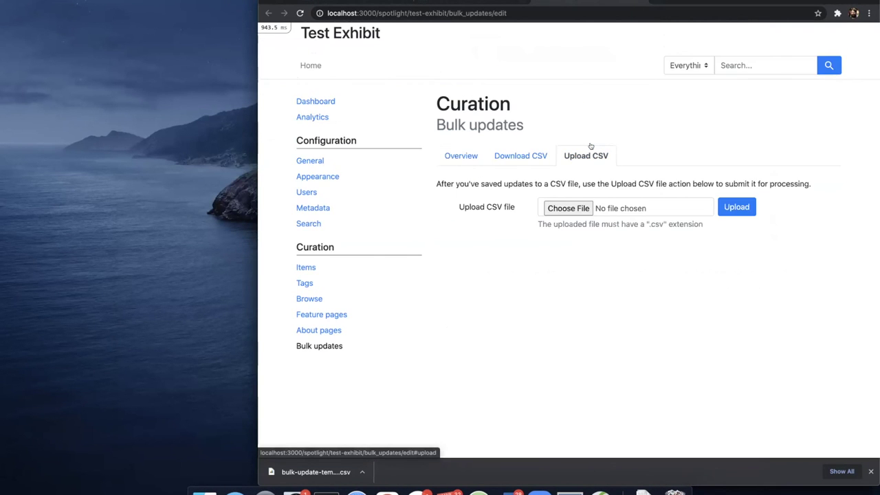
# Choose the "bulk-update-template" file from the Downloads folder and upload it for processing.
pyautogui.click(561, 207)
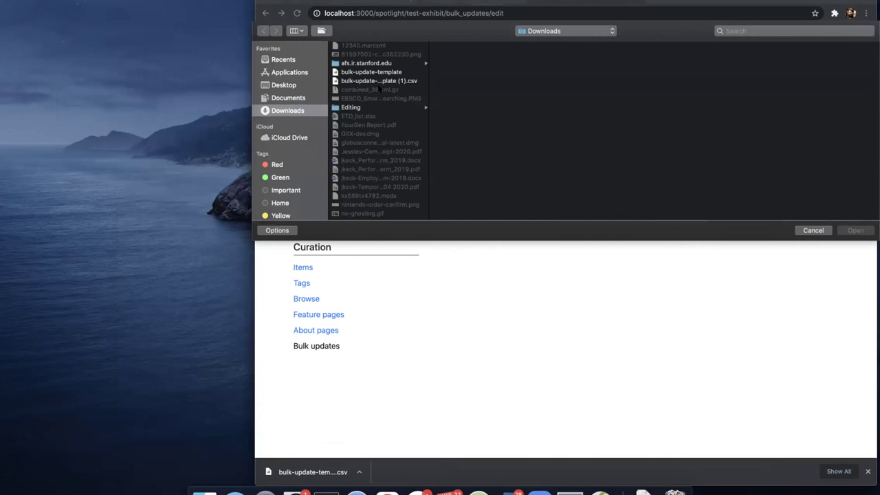
pyautogui.click(359, 72)
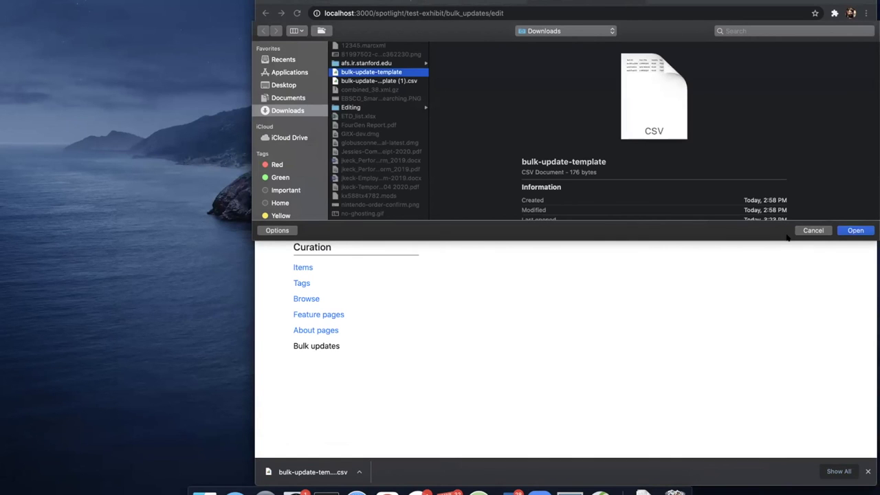
pyautogui.click(853, 230)
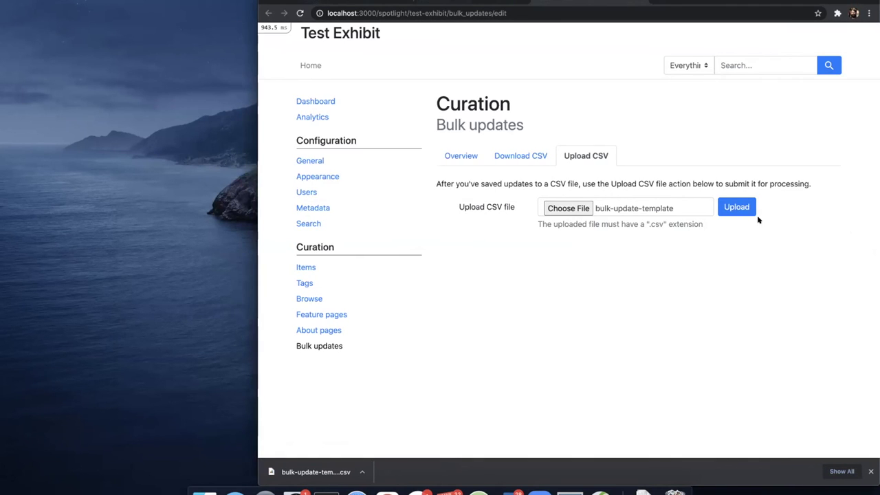
pyautogui.click(737, 209)
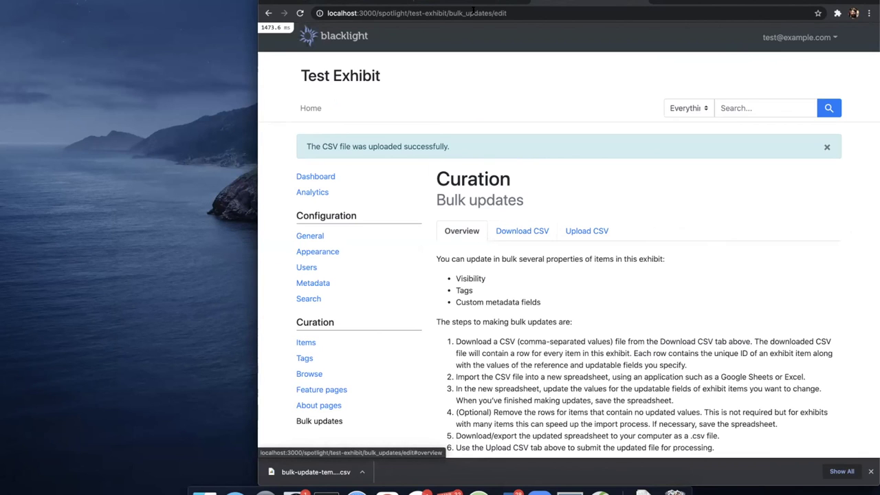
# Reload the exhibit's Tags and Items pages, and check tag usage, item visibility and an updated item's exhibit tags.
pyautogui.press('super+bracketleft')
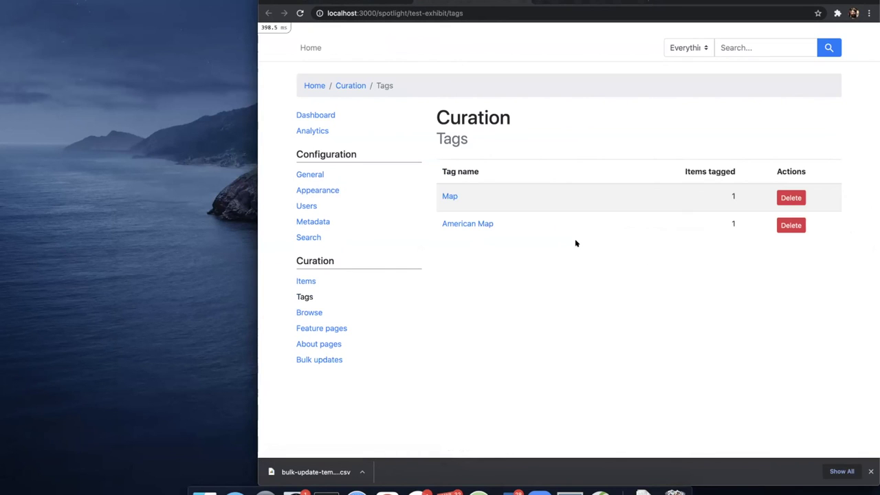
pyautogui.press('super+r')
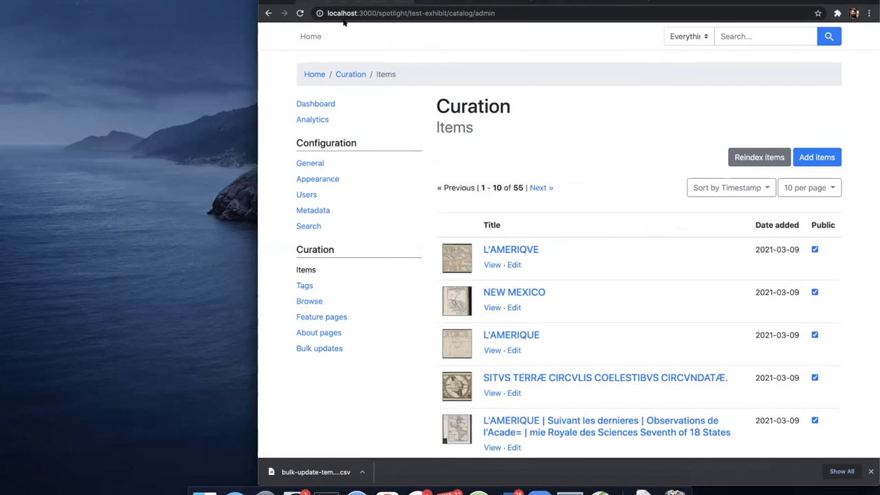
pyautogui.press('super+r')
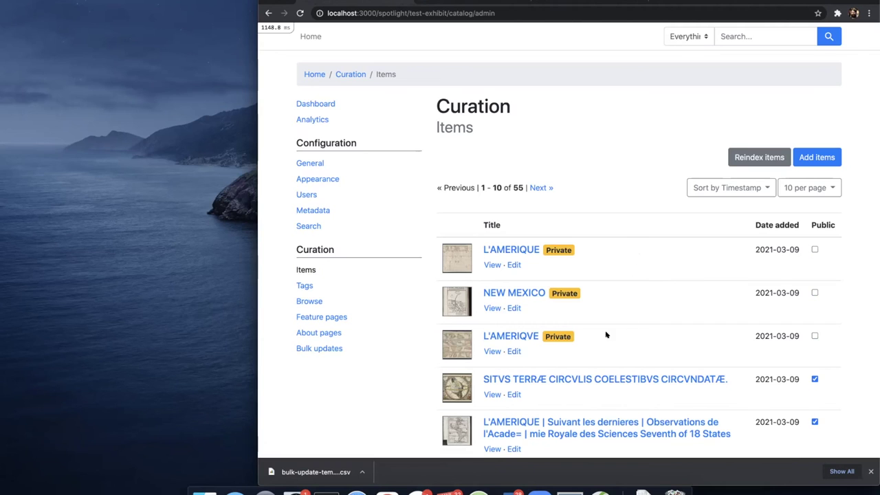
pyautogui.scroll(-2, 607, 334)
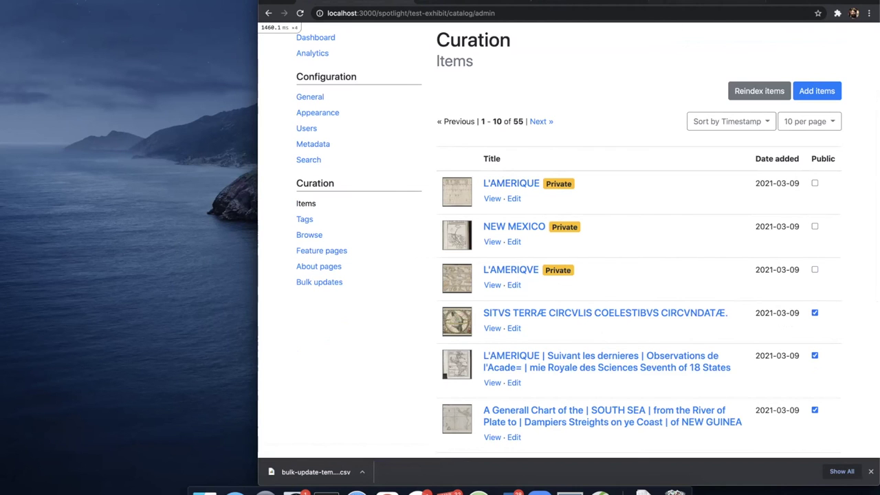
pyautogui.scroll(-10, 446, 342)
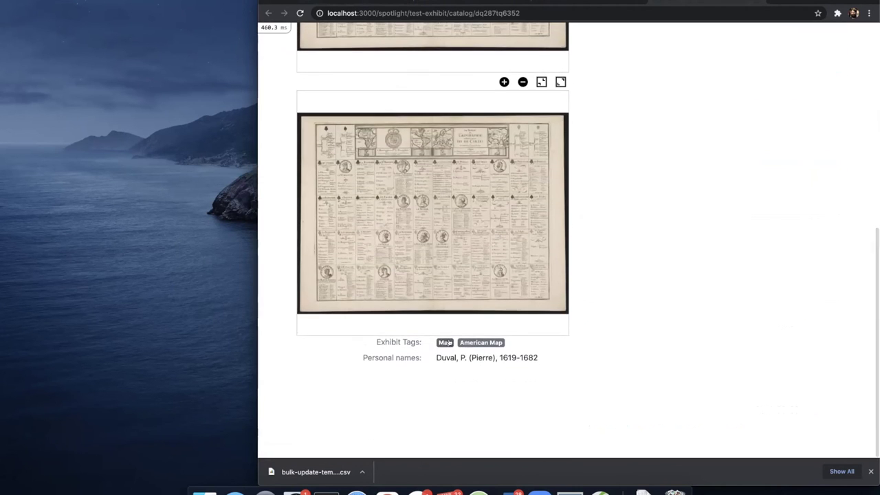